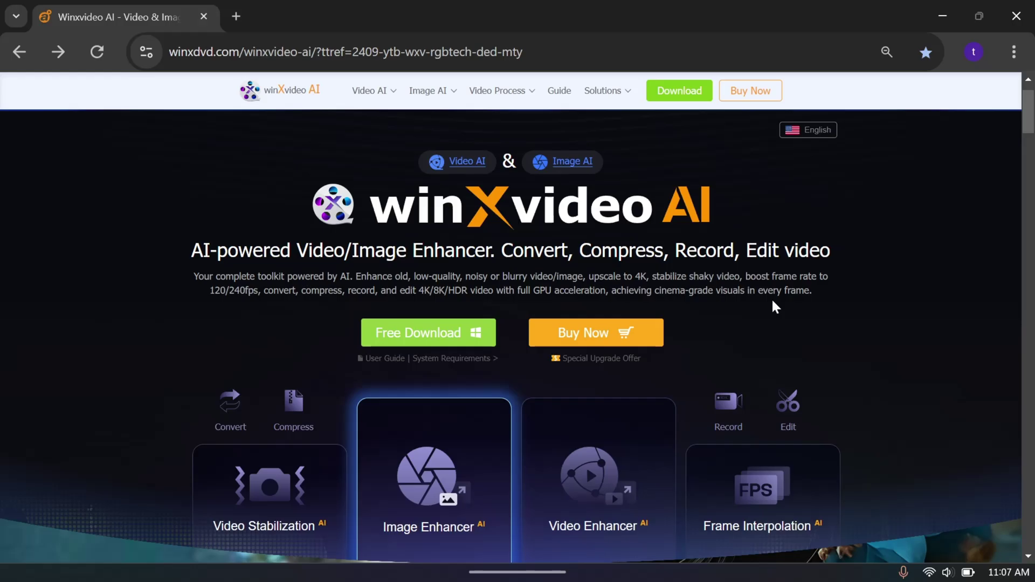
scroll(771, 297, "down", 5)
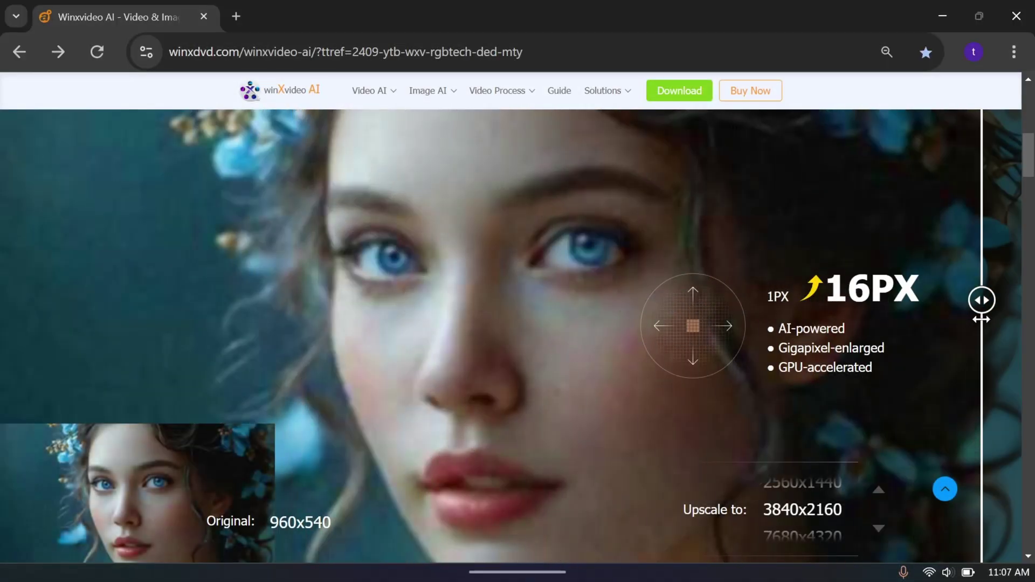
scroll(498, 337, "down", 4)
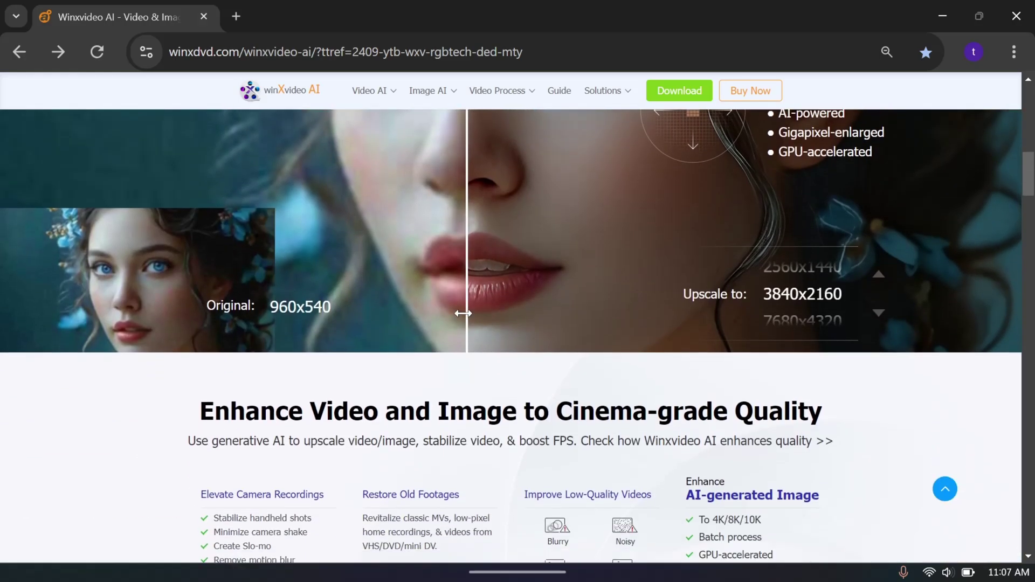
scroll(526, 275, "down", 1)
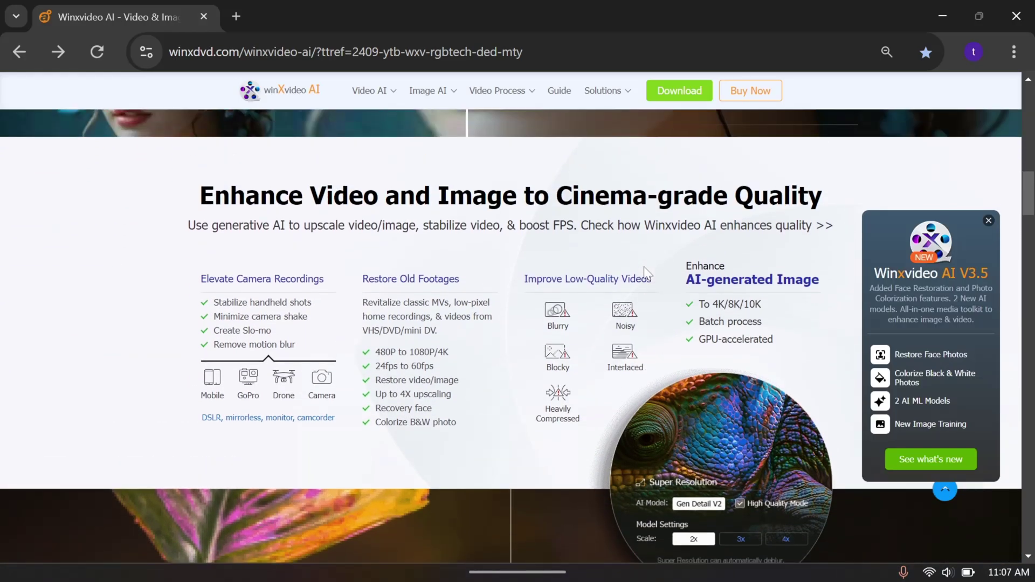
scroll(518, 335, "down", 2)
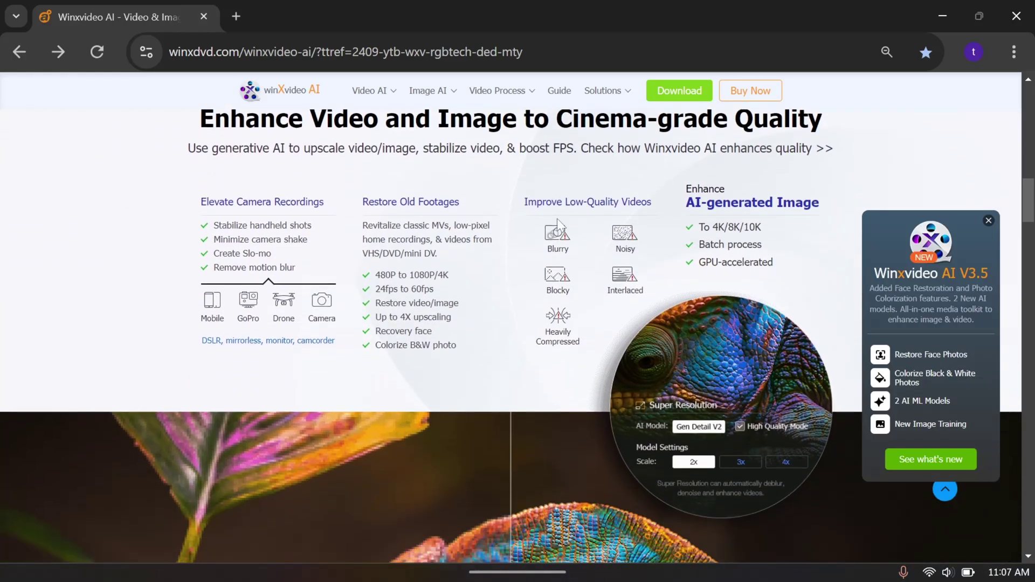
scroll(518, 335, "up", 1)
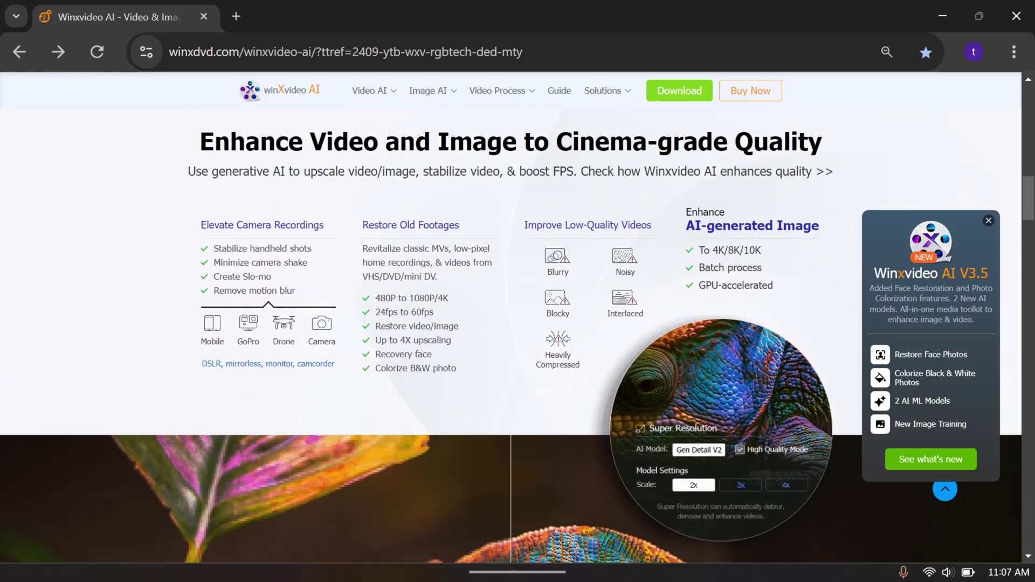
scroll(502, 250, "down", 1)
scroll(472, 254, "down", 2)
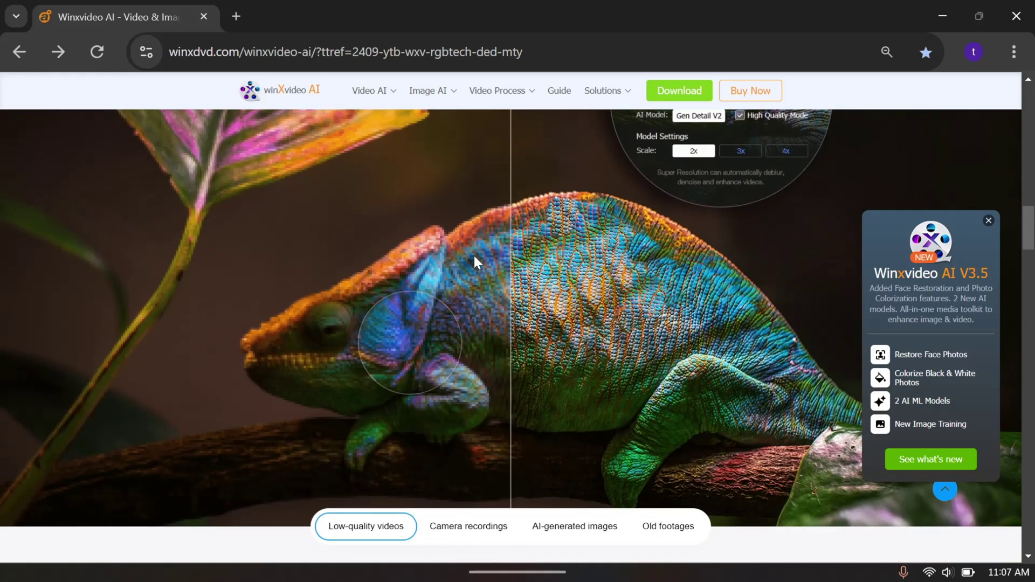
scroll(485, 307, "up", 10)
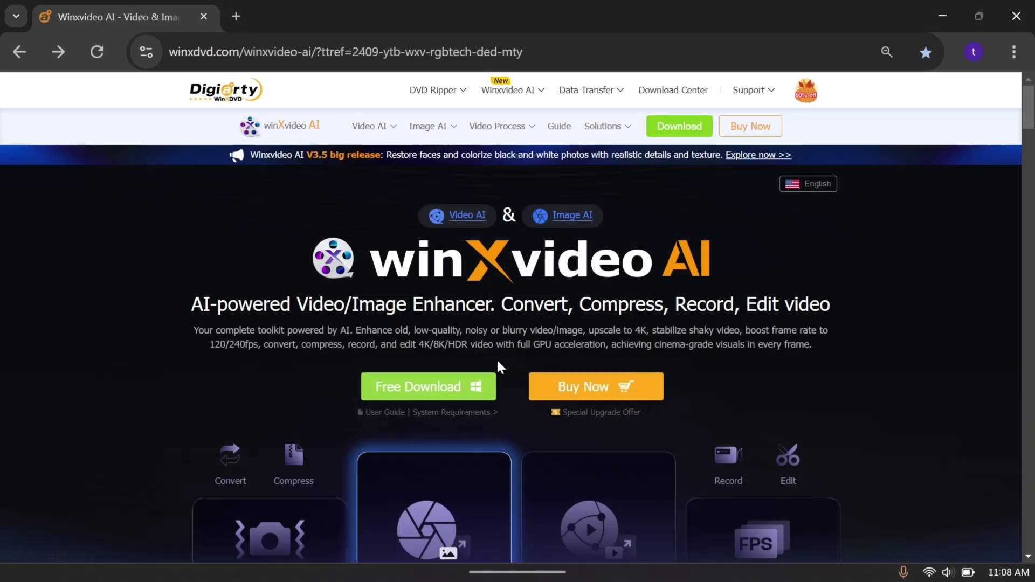
Start the free Winxvideo AI installer download and launch the app from its desktop shortcut
left_click(434, 393)
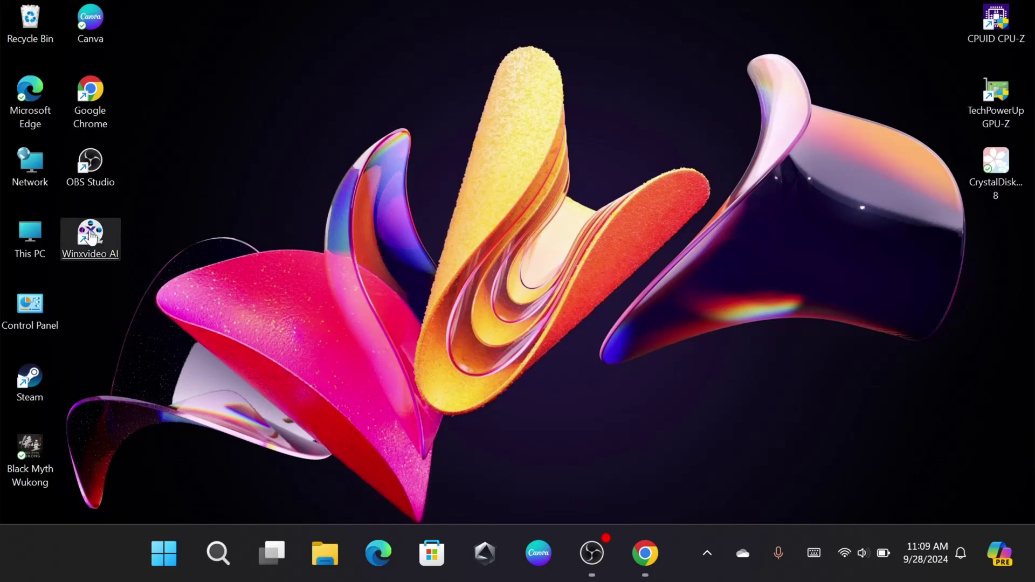
double_click(89, 236)
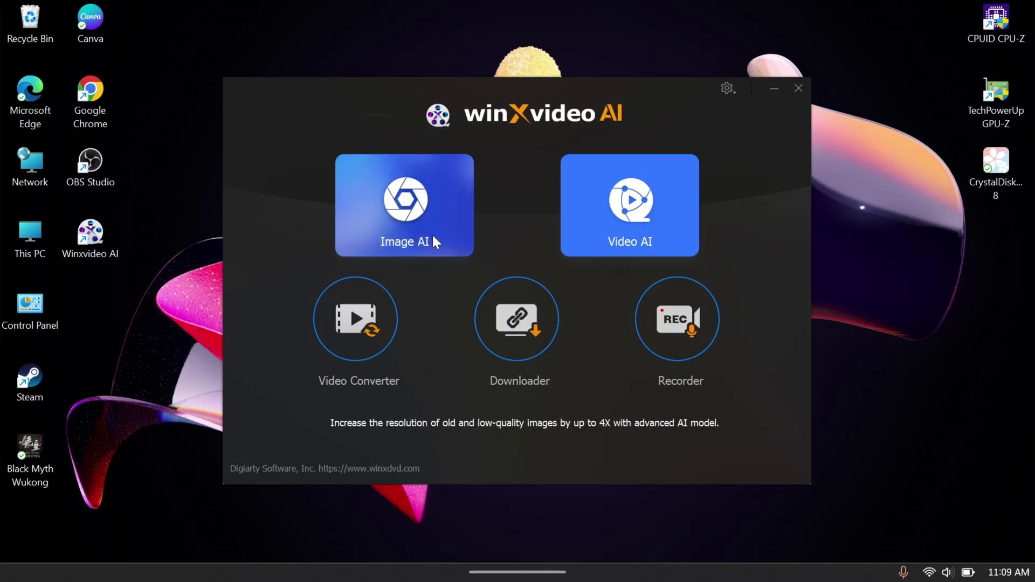
mouse_move(630, 206)
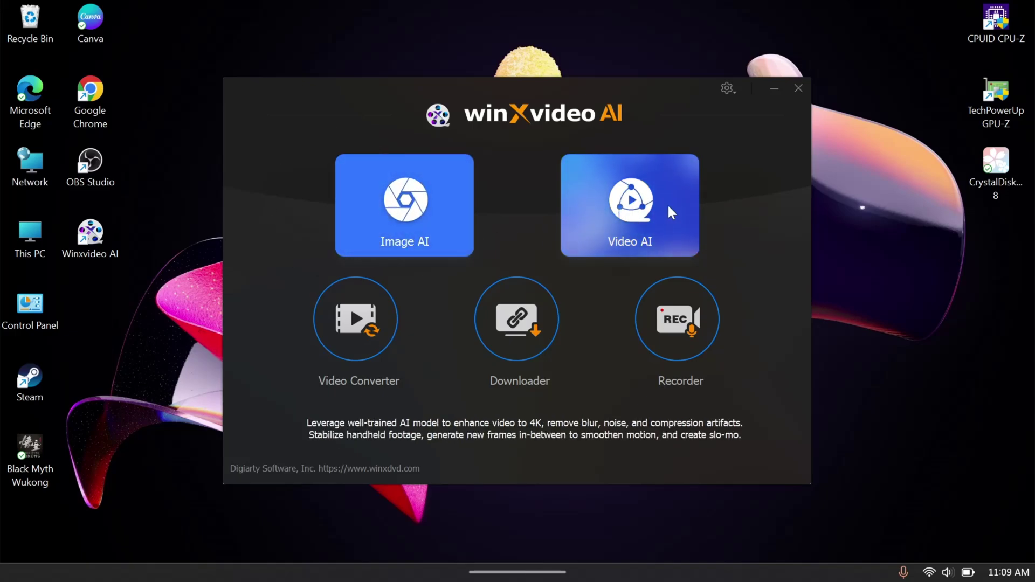
Open the Video AI workspace and maximize its window
left_click(631, 225)
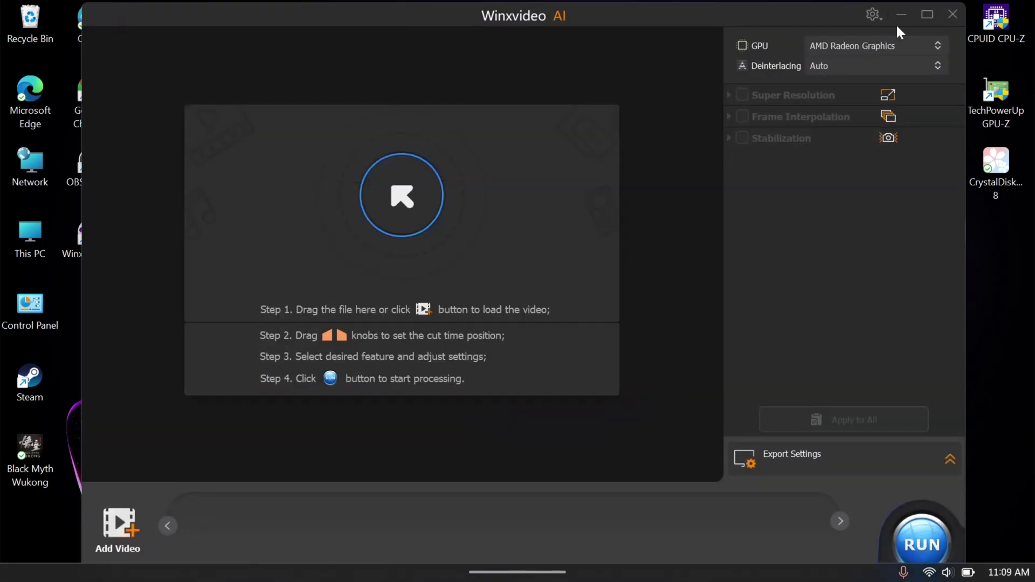
left_click(926, 15)
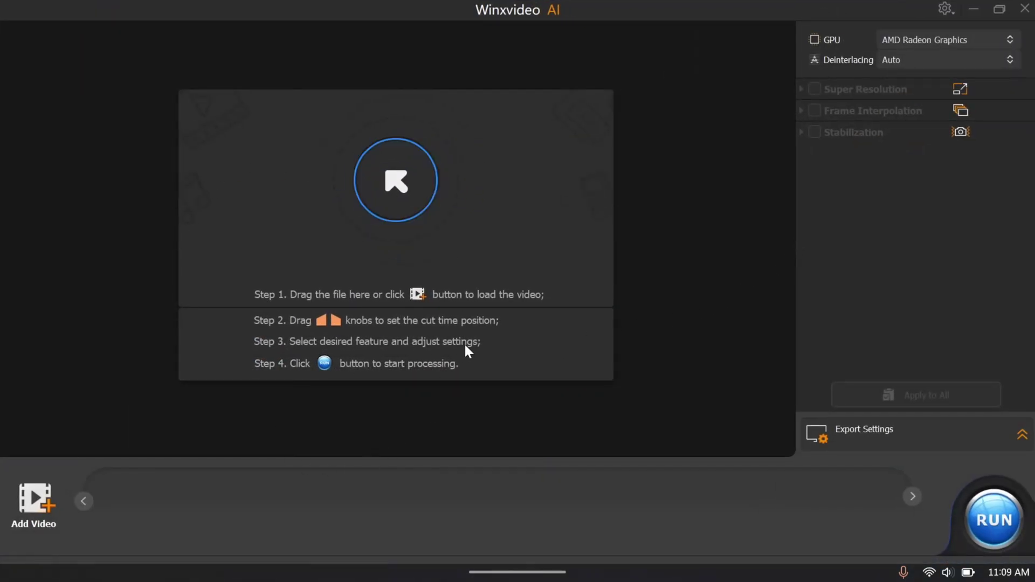
Load 8511829-sd_426_240_25fps from Downloads and pan the preview toward the eye
left_click(34, 505)
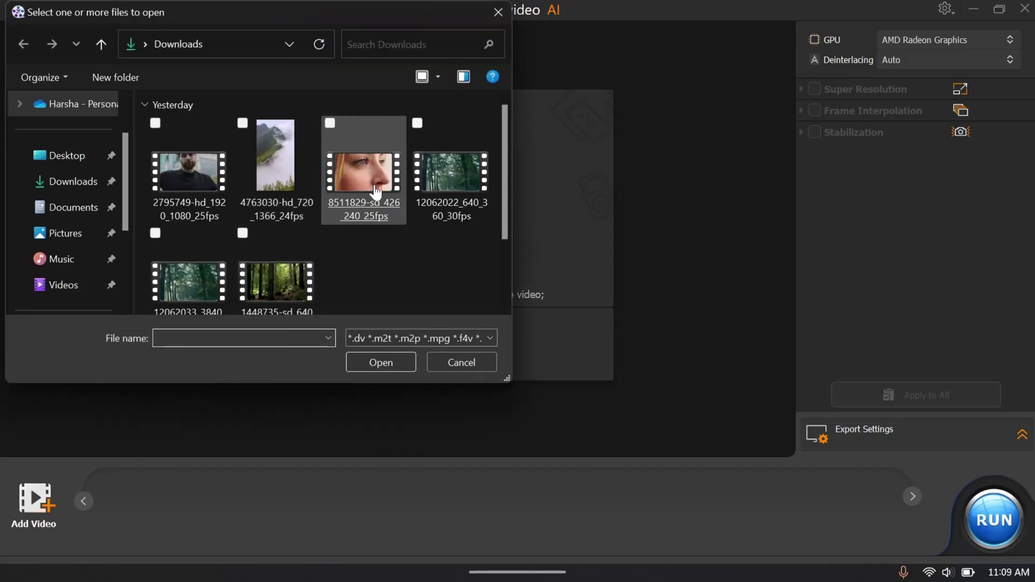
left_click(363, 176)
double_click(363, 176)
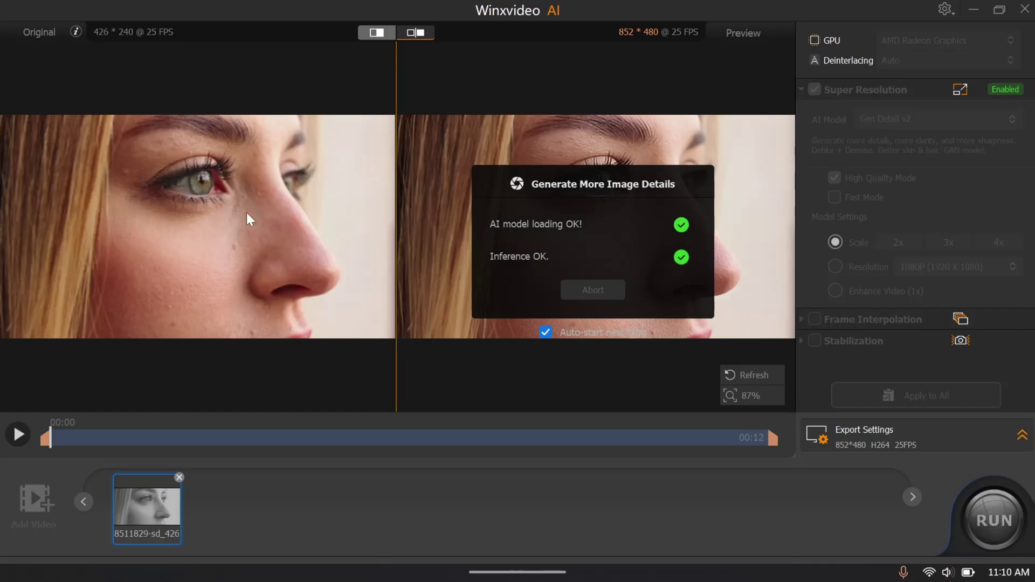
scroll(213, 216, "up", 1)
scroll(195, 207, "up", 1)
scroll(202, 181, "up", 1)
scroll(268, 250, "up", 1)
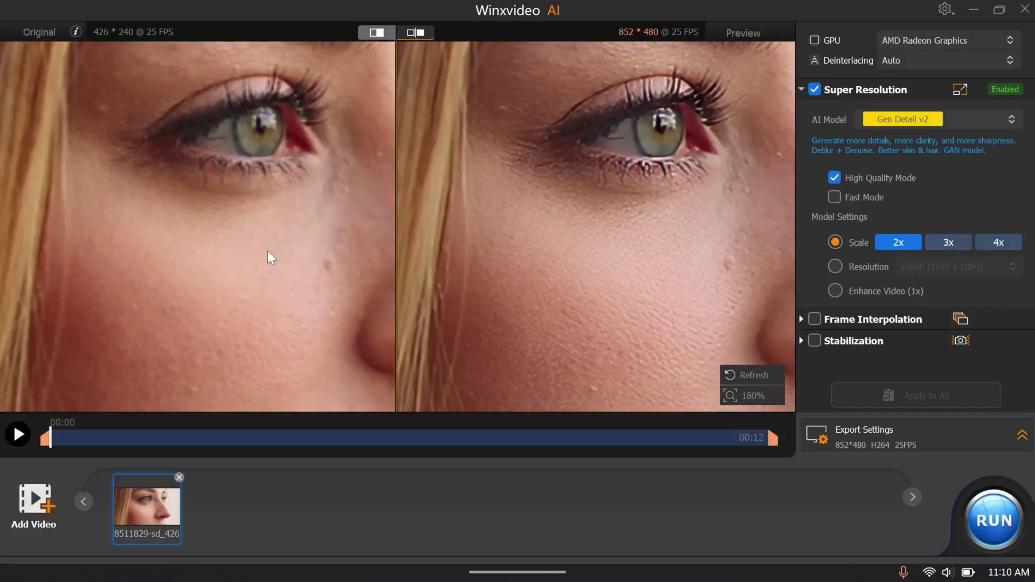
mouse_move(268, 251)
left_mouse_down()
mouse_move(67, 163)
mouse_move(237, 270)
left_mouse_up()
scroll(237, 269, "up", 1)
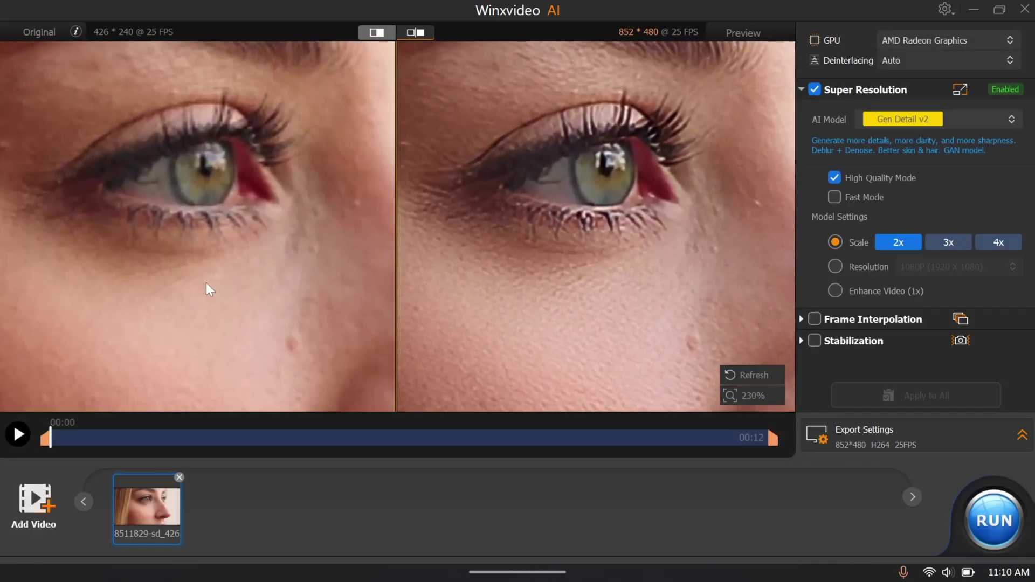
scroll(198, 288, "down", 1)
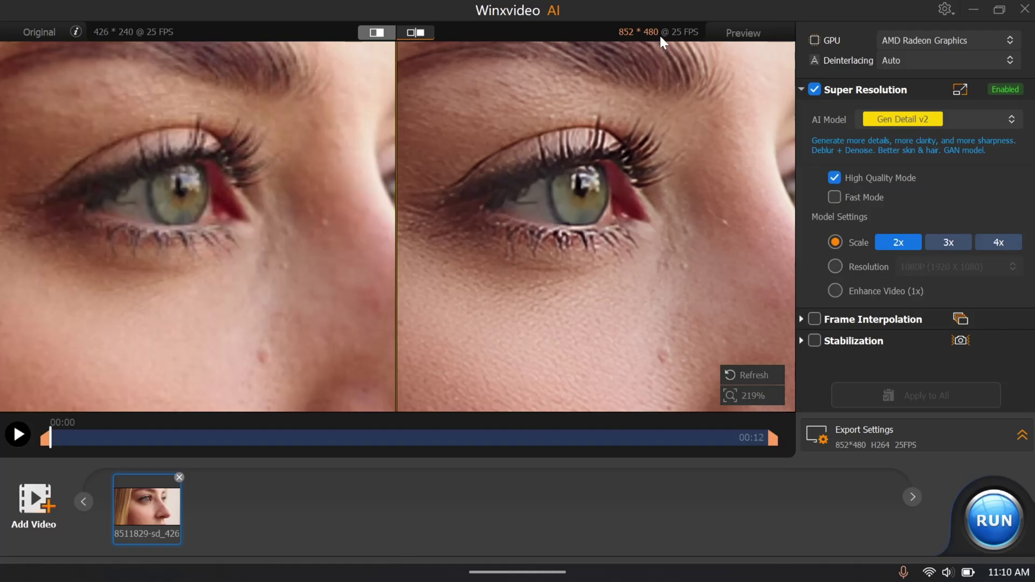
left_click(930, 39)
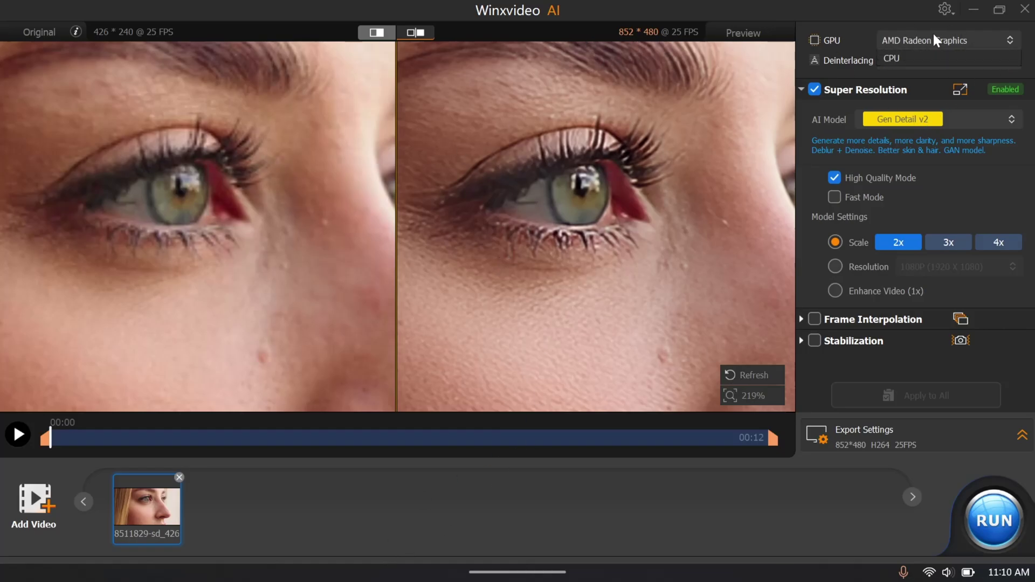
left_click(910, 59)
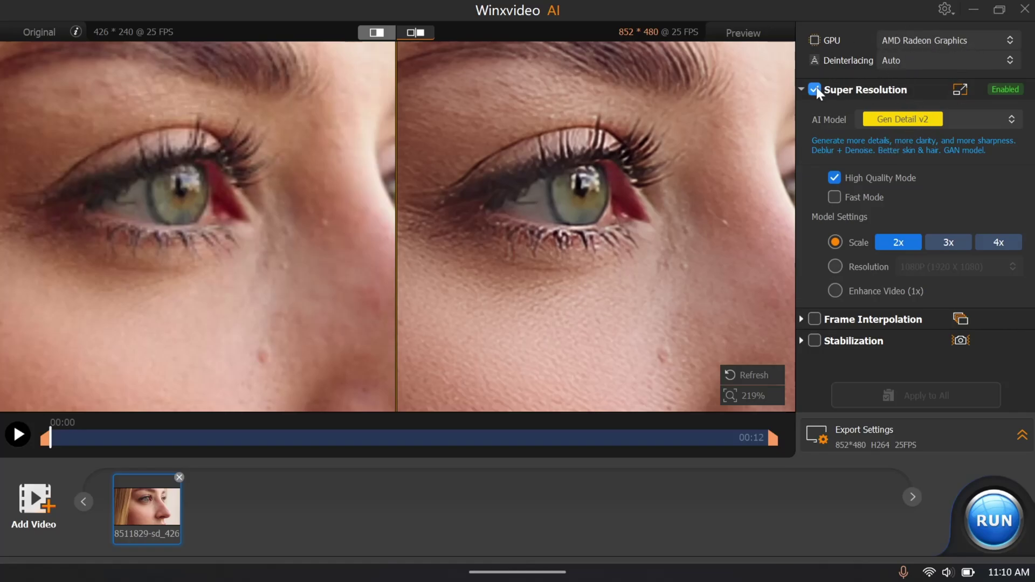
left_click(919, 122)
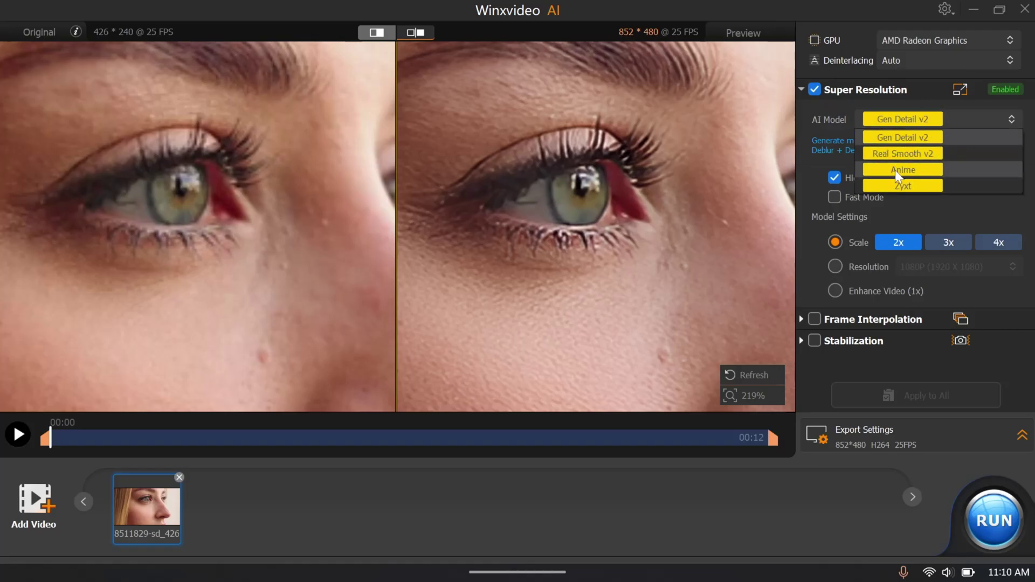
left_click(908, 119)
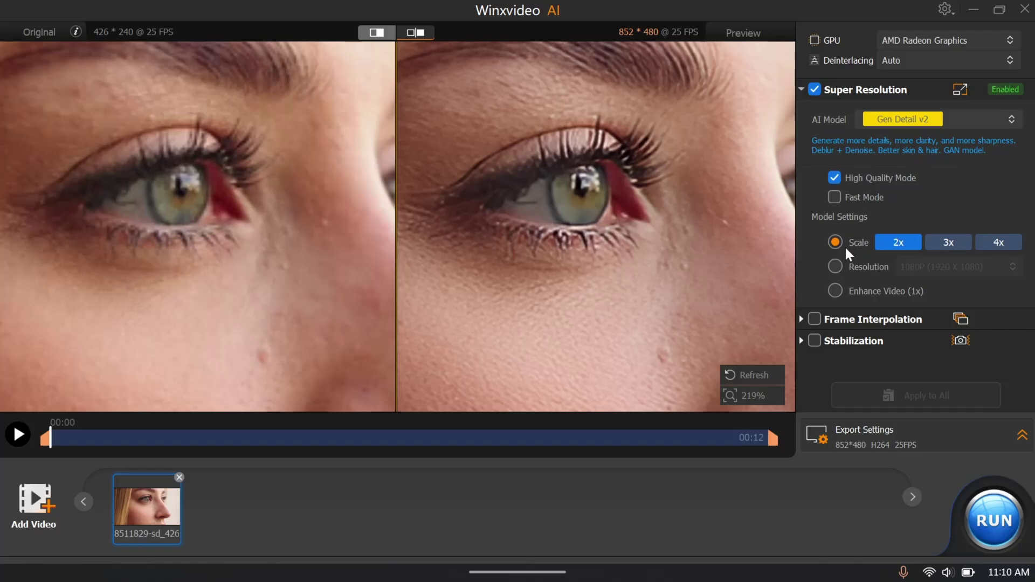
Set the scale to 4x (1704x960), pan toward the eye, and move playback to 00:10
left_click(954, 240)
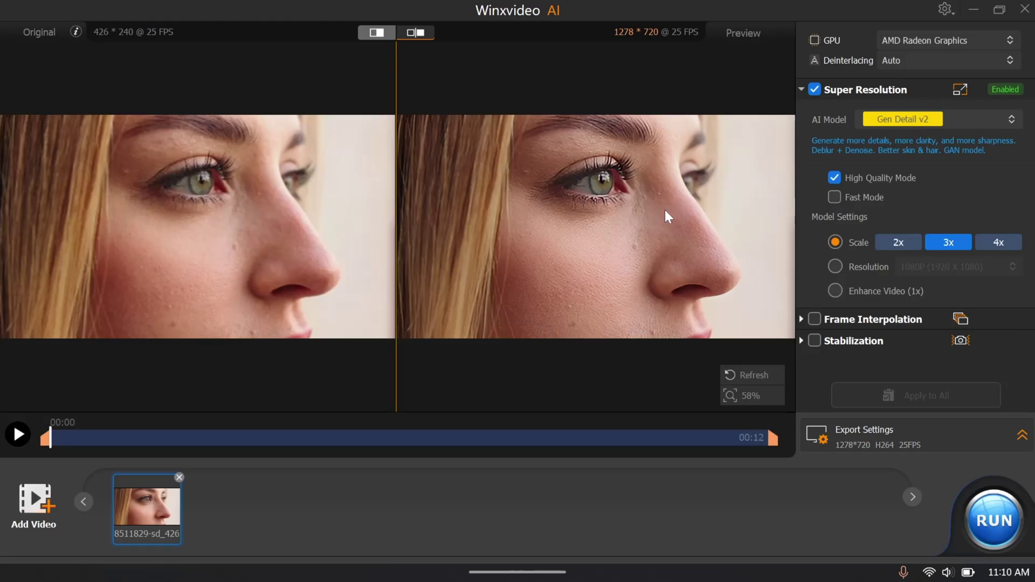
scroll(664, 209, "up", 4)
scroll(663, 205, "up", 4)
scroll(661, 203, "down", 1)
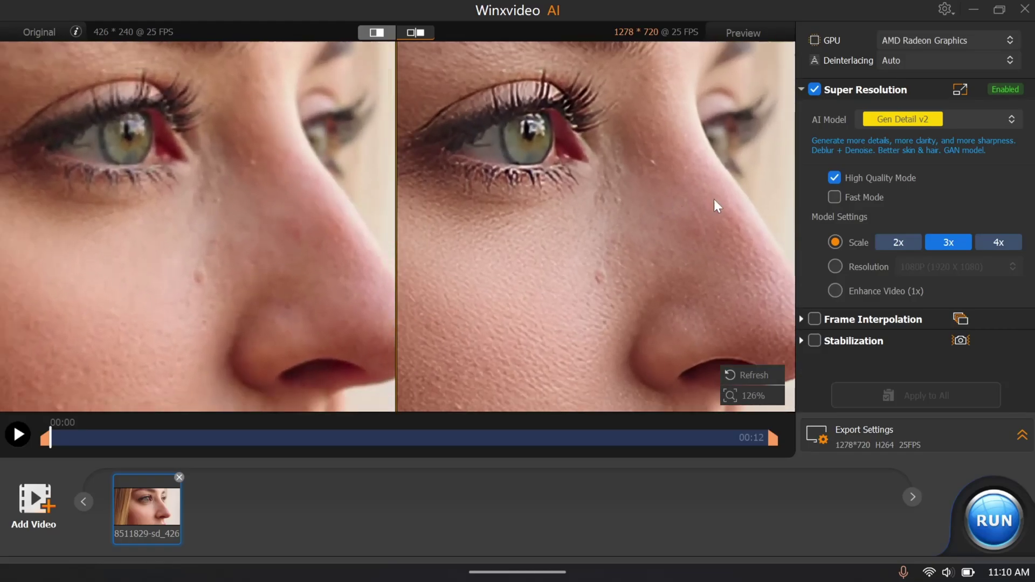
left_click(1006, 244)
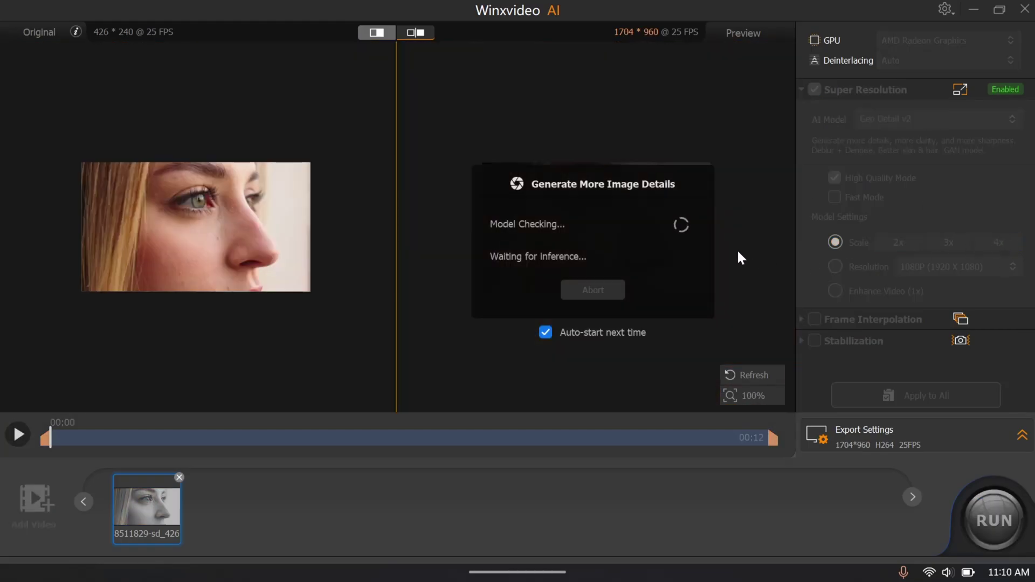
scroll(635, 205, "up", 2)
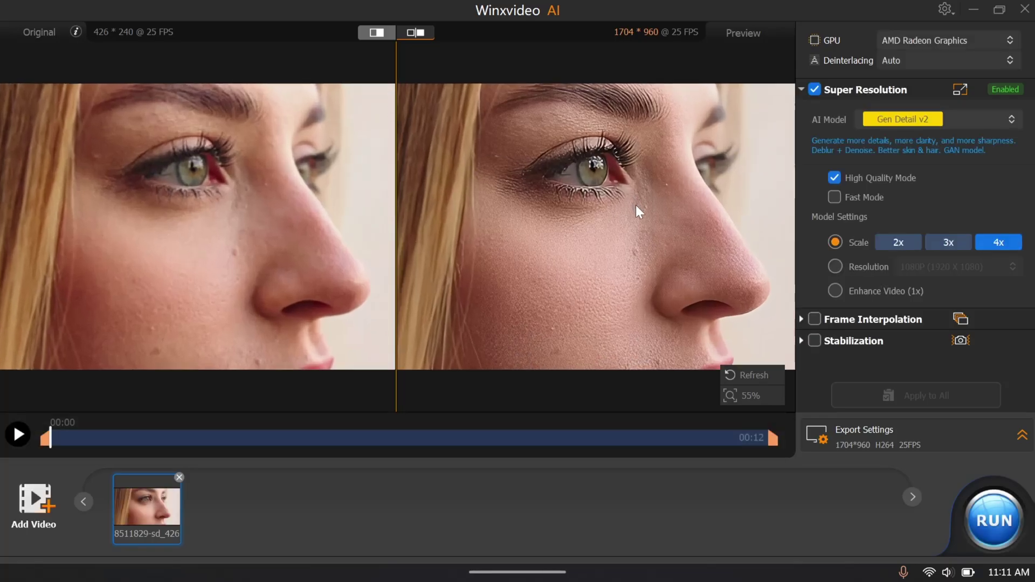
scroll(637, 205, "up", 2)
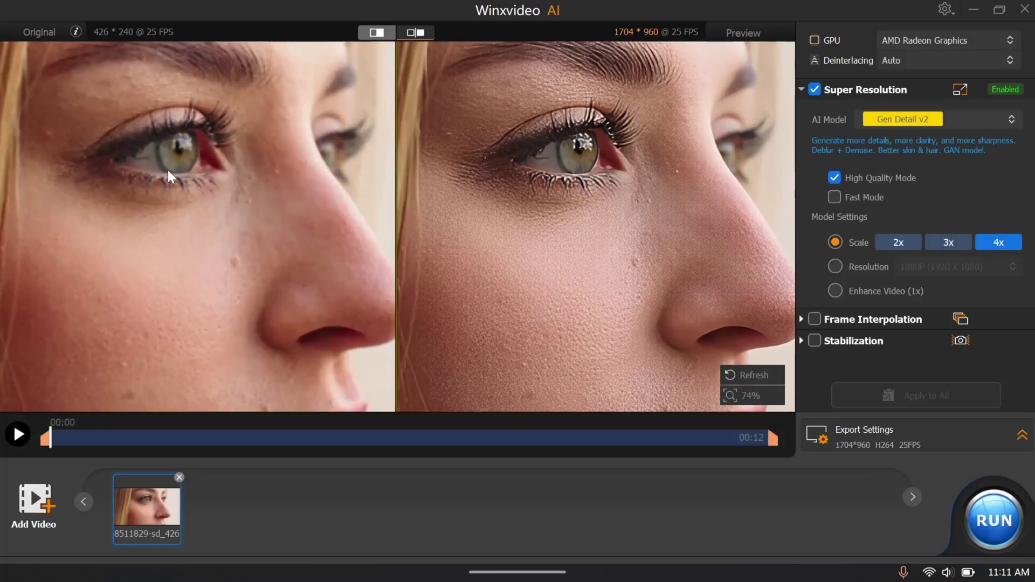
scroll(162, 172, "up", 3)
scroll(154, 174, "up", 2)
left_click_drag(277, 297, 144, 295)
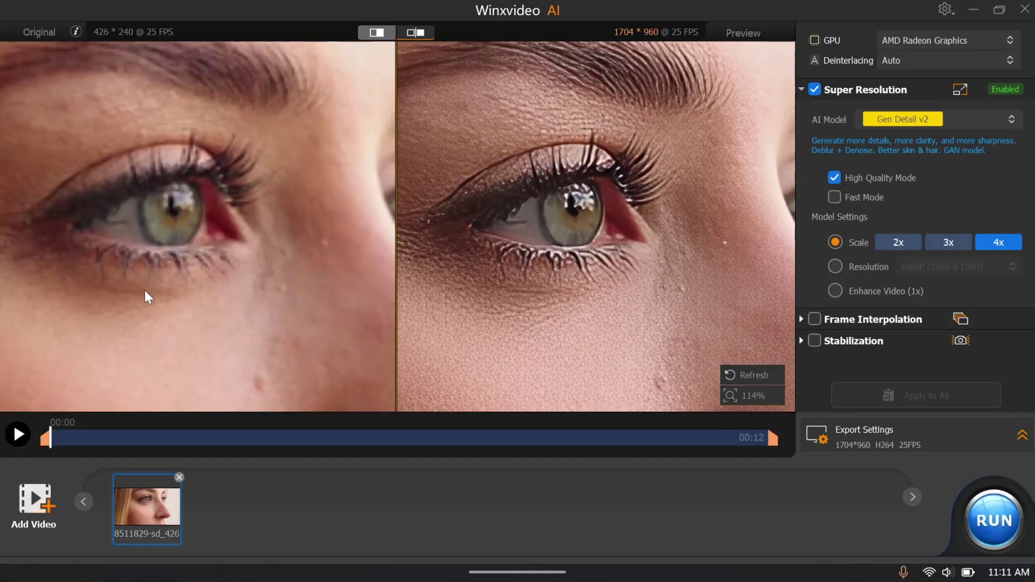
scroll(335, 213, "down", 2)
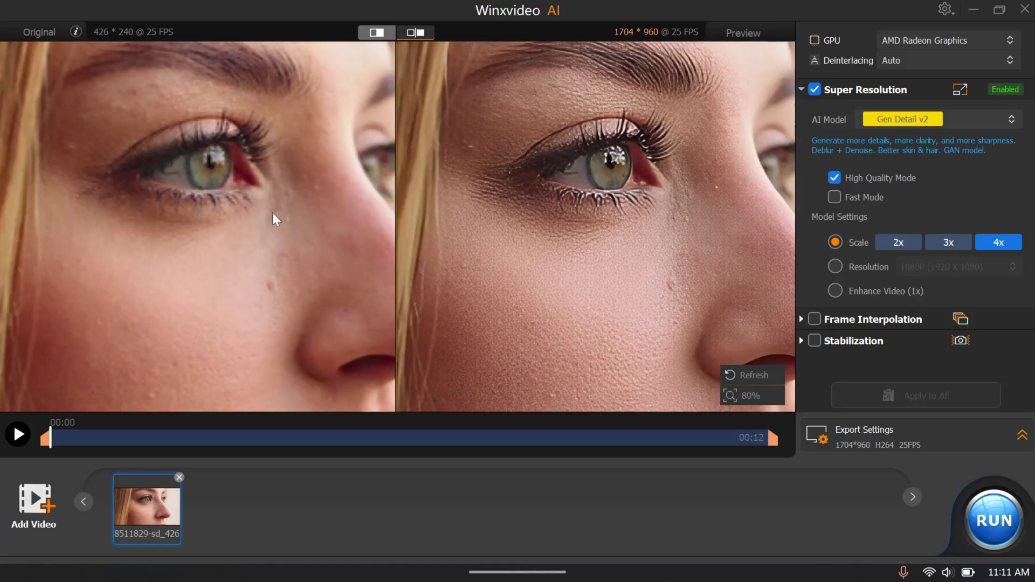
scroll(272, 215, "down", 3)
scroll(249, 217, "down", 2)
left_click_drag(273, 434, 695, 437)
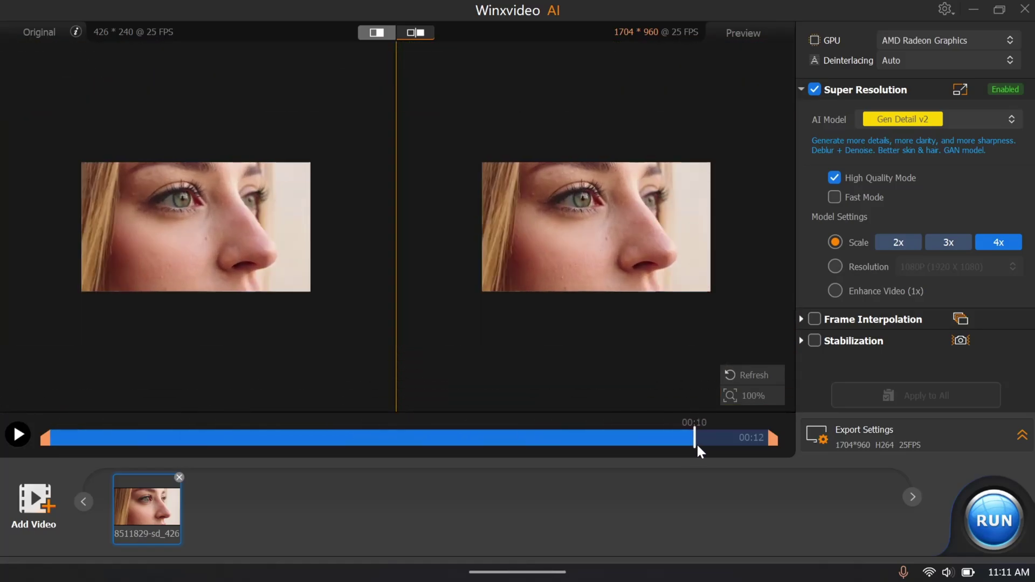
scroll(758, 241, "up", 4)
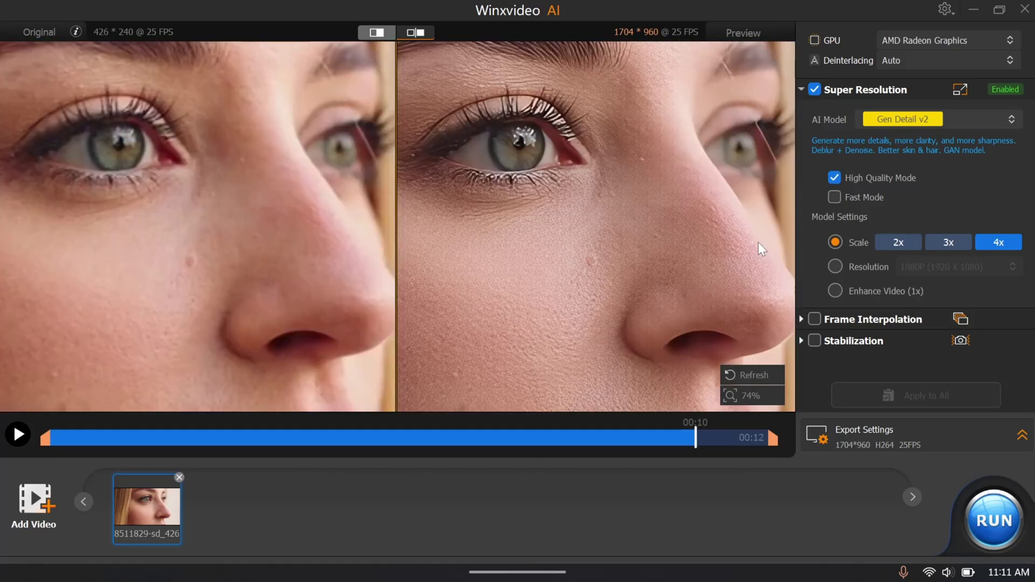
left_click(835, 266)
left_click(959, 266)
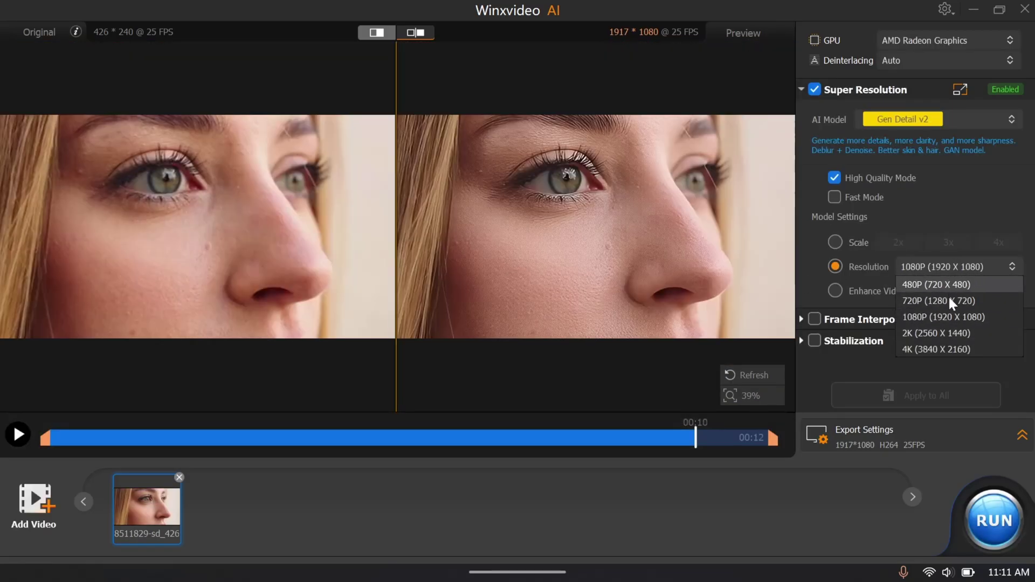
left_click(952, 350)
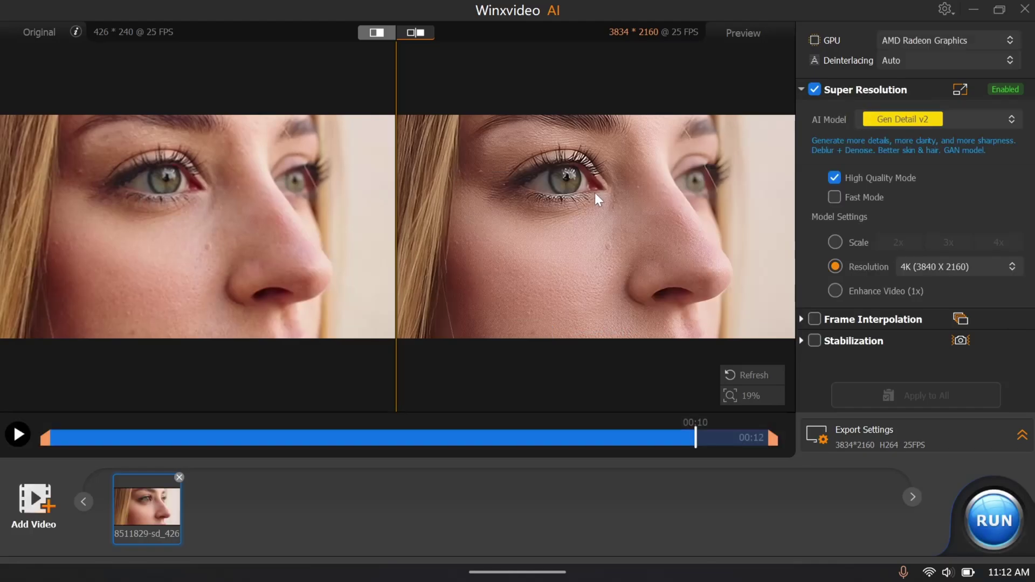
scroll(593, 193, "up", 2)
scroll(564, 175, "up", 2)
scroll(561, 174, "up", 1)
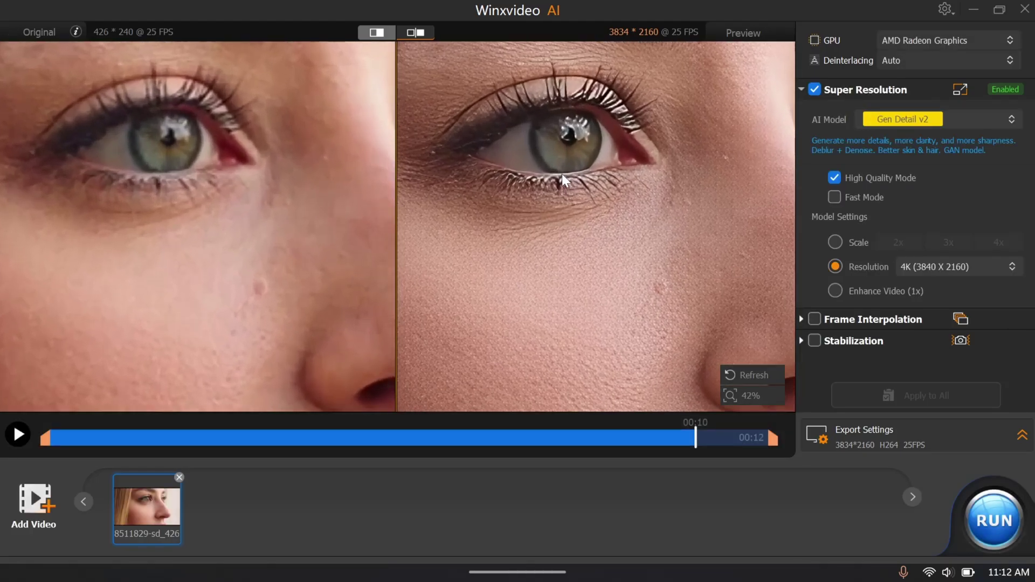
left_click_drag(562, 174, 435, 76)
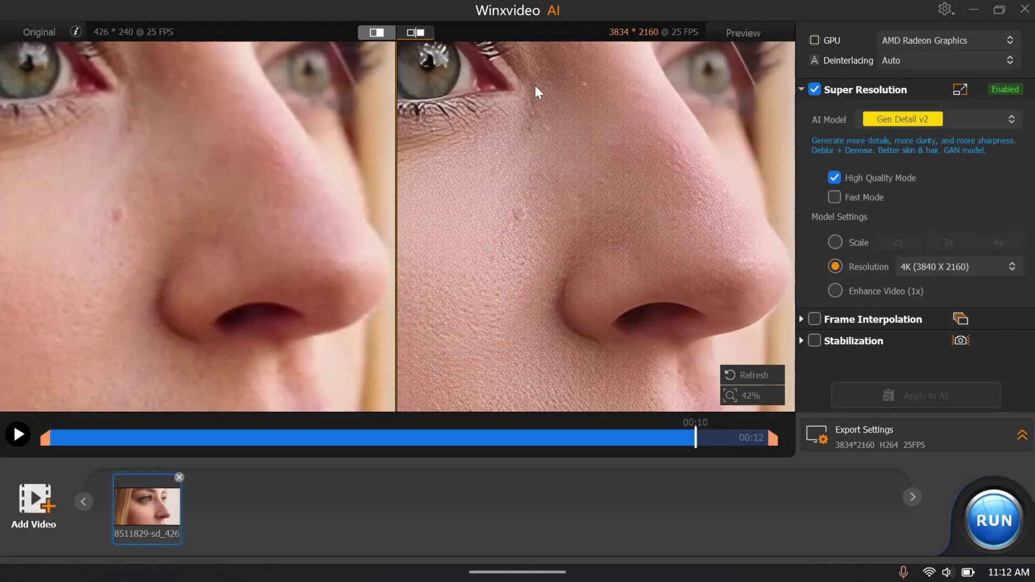
left_click_drag(535, 86, 626, 90)
left_click(834, 242)
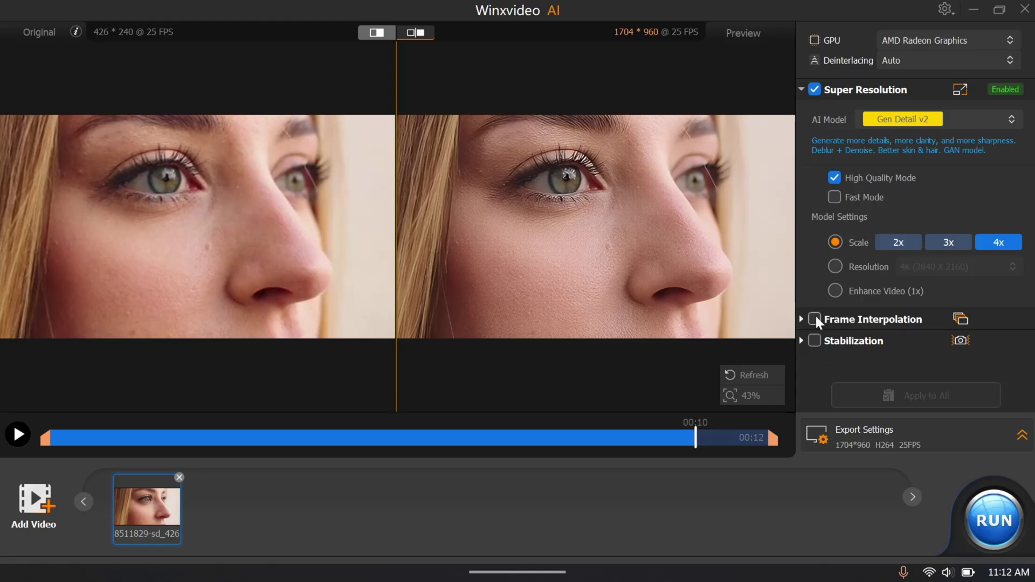
Enable frame interpolation at 2X for 50 FPS, after briefly trying 3X at 75 FPS
left_click(815, 318)
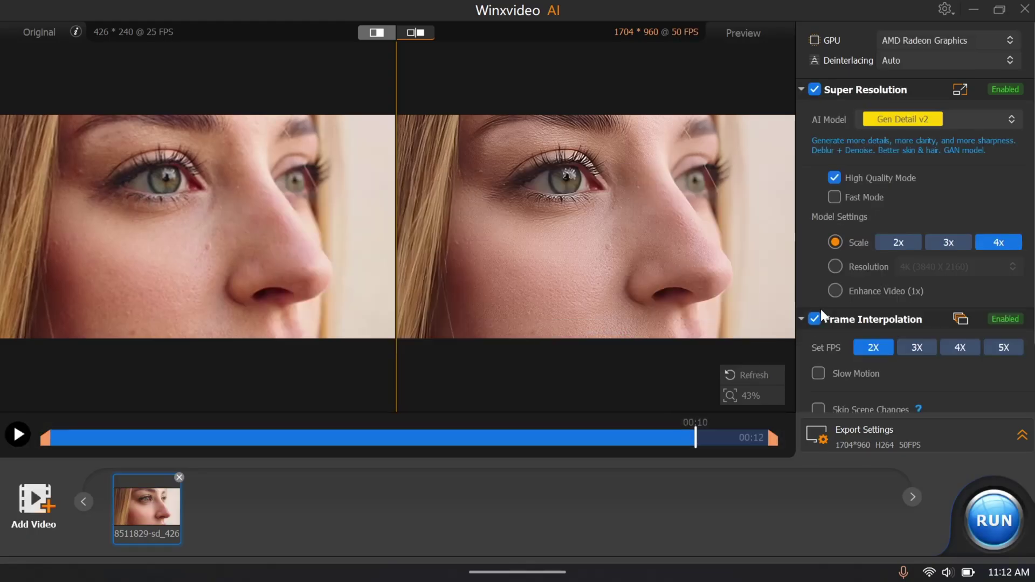
scroll(890, 377, "down", 2)
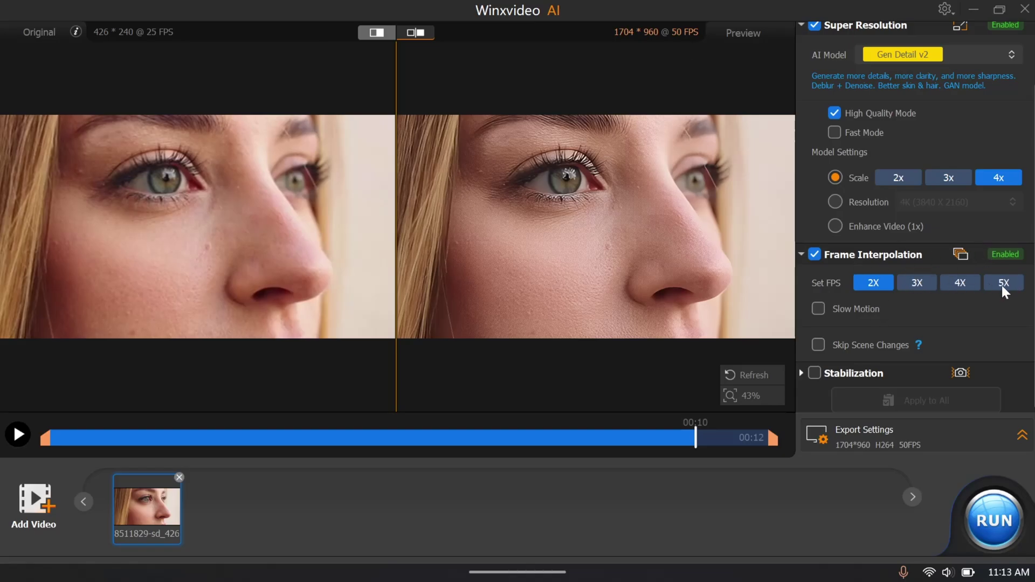
left_click(921, 281)
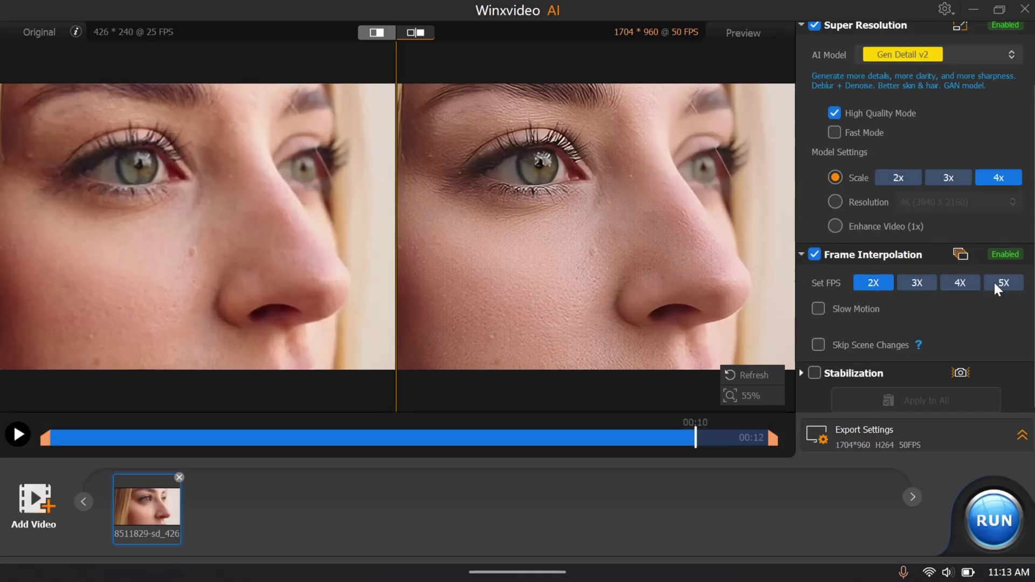
scroll(925, 303, "down", 1)
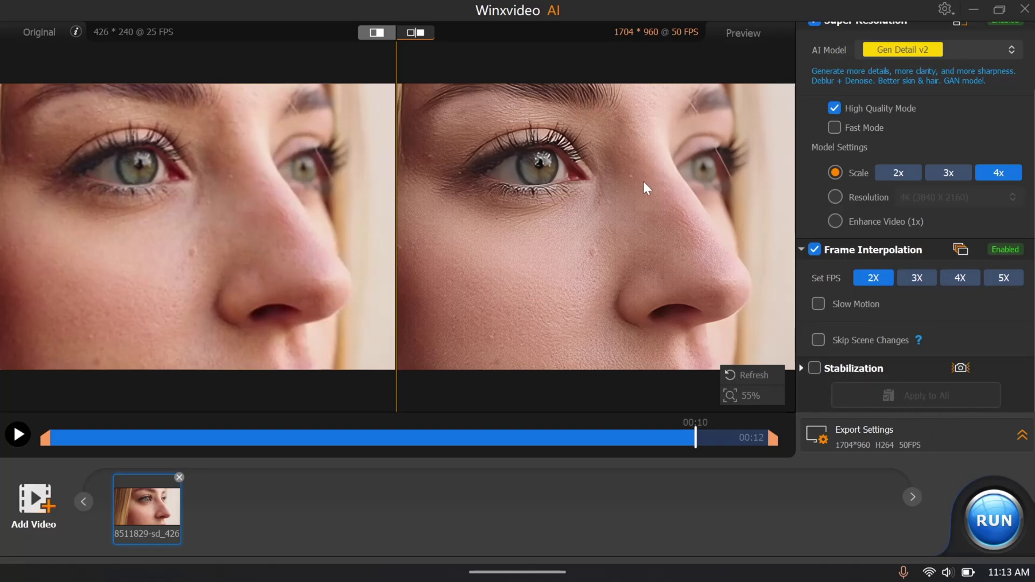
scroll(645, 181, "up", 2)
scroll(551, 172, "down", 2)
scroll(990, 334, "up", 3)
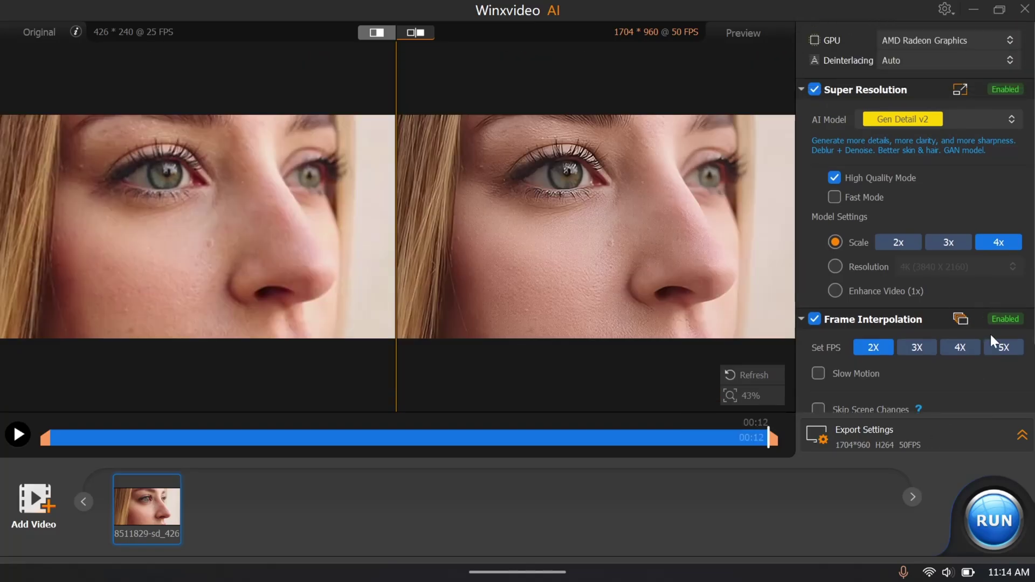
Start the RUN export and switch the device to Turbo operating mode in Command Center
left_click(996, 521)
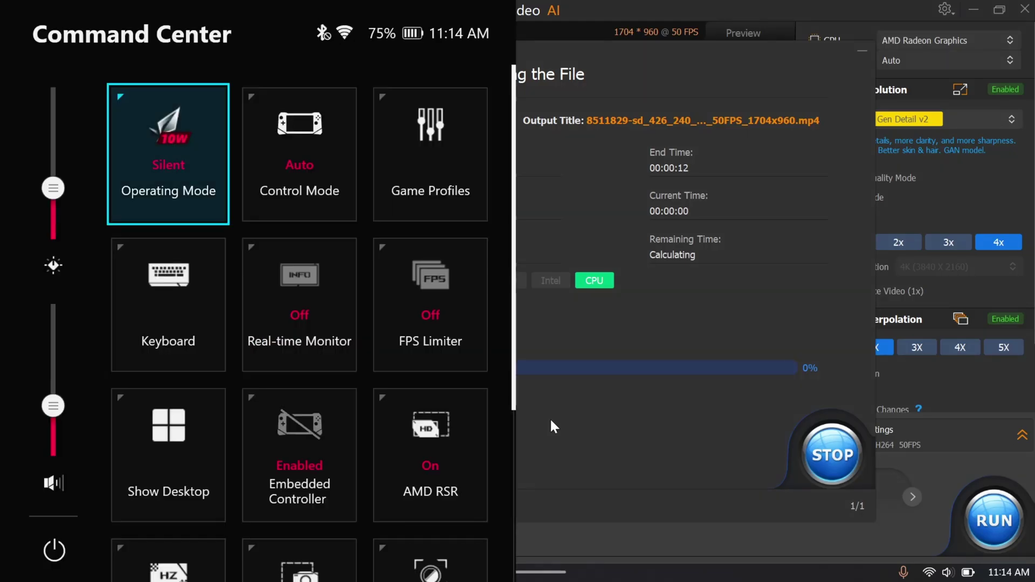
left_click(173, 157)
left_click(163, 151)
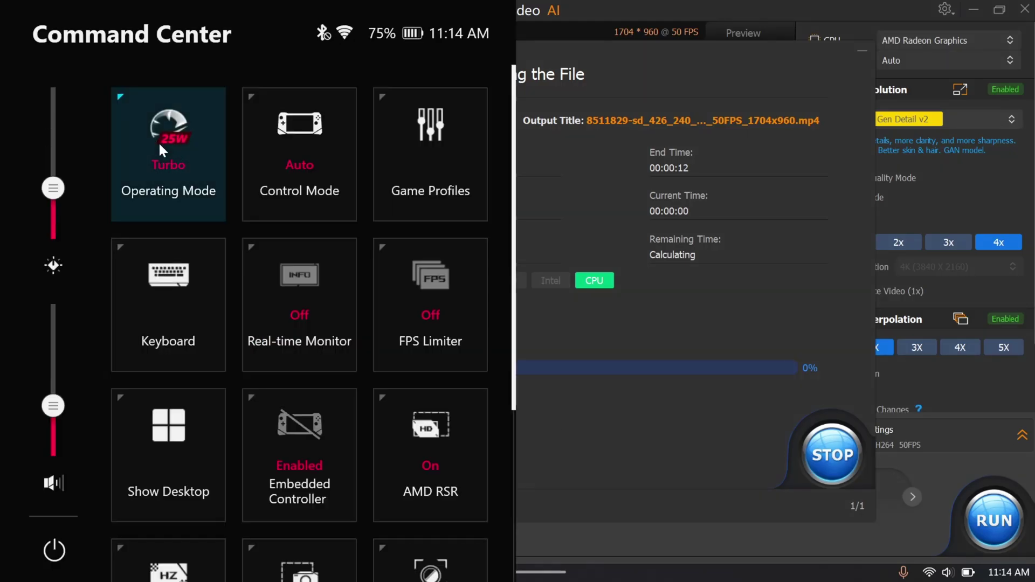
left_click(570, 426)
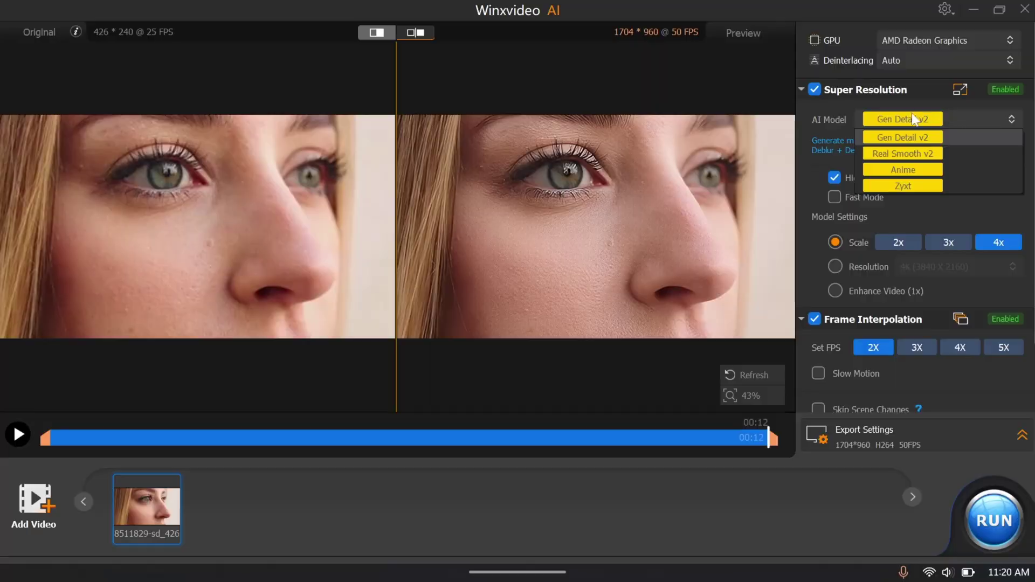
Try the Real Smooth v2 model, trim the clip start later, then choose the Anime model
left_click(902, 119)
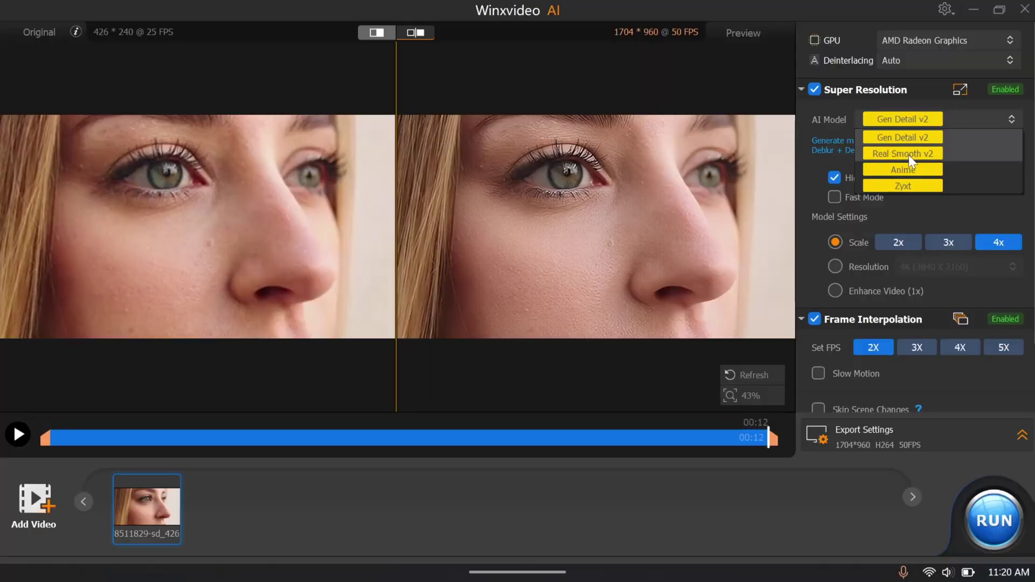
left_click(907, 155)
scroll(687, 251, "up", 2)
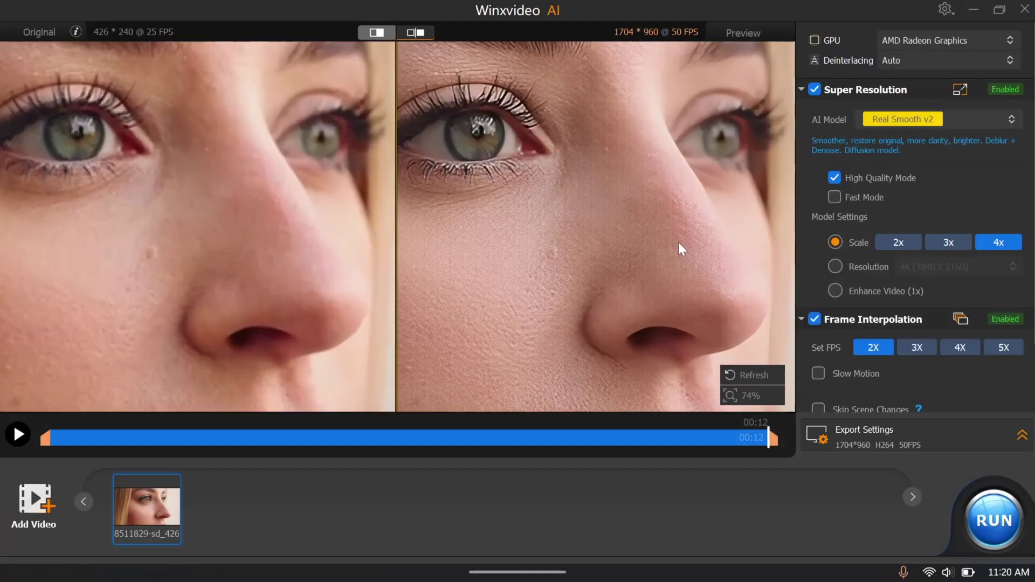
scroll(679, 227, "up", 2)
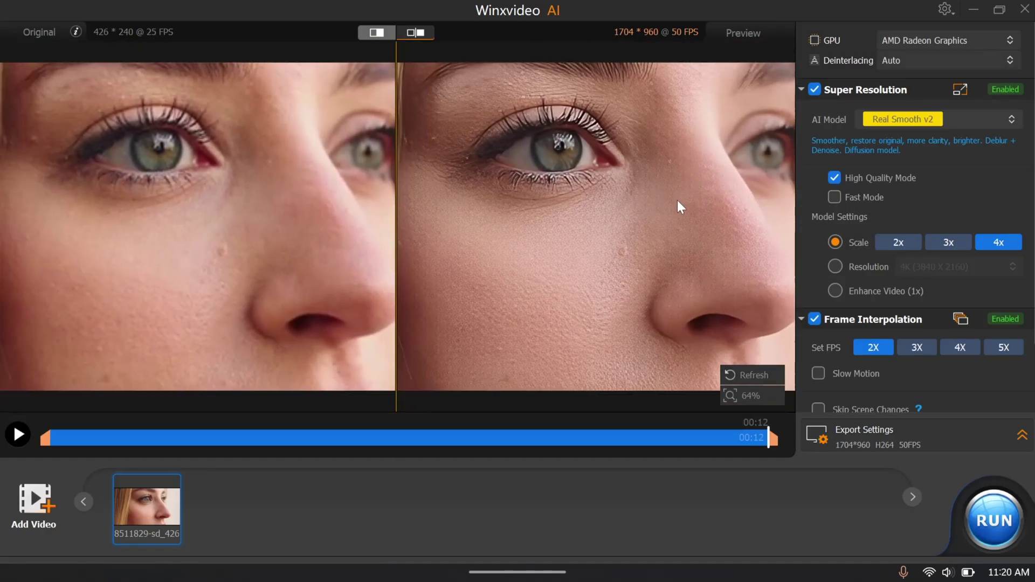
left_click_drag(46, 437, 398, 441)
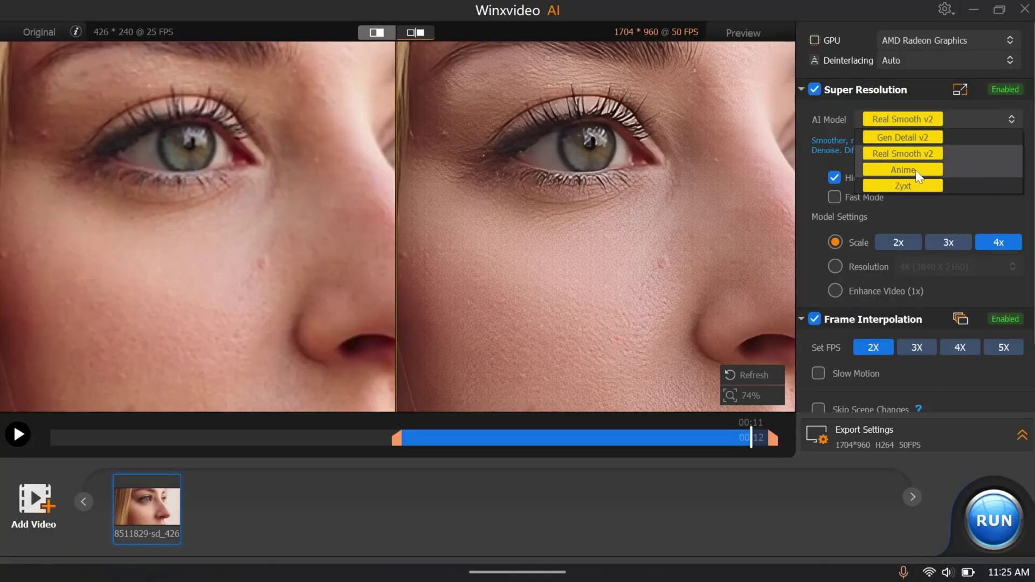
left_click(915, 171)
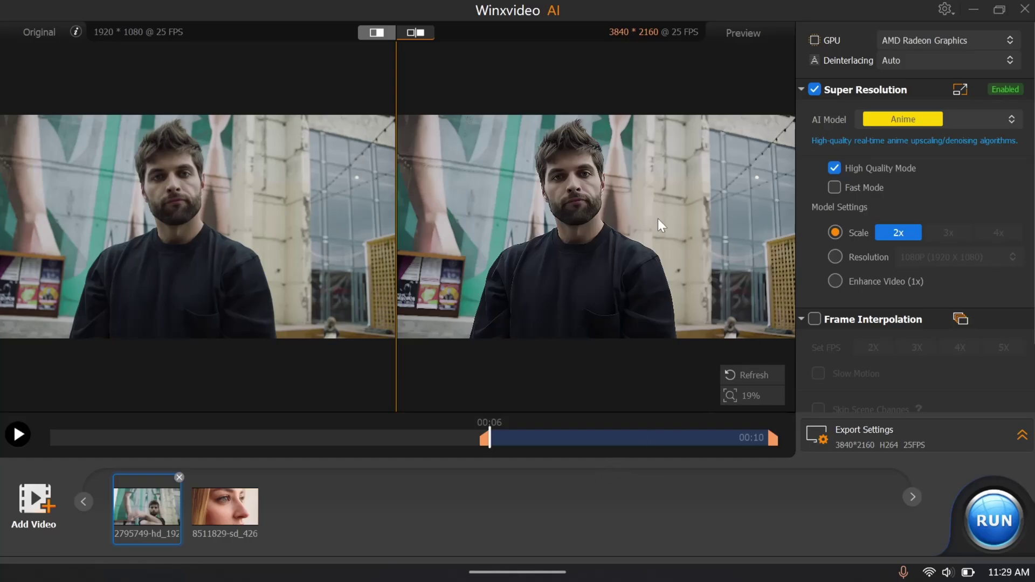
scroll(560, 203, "up", 1)
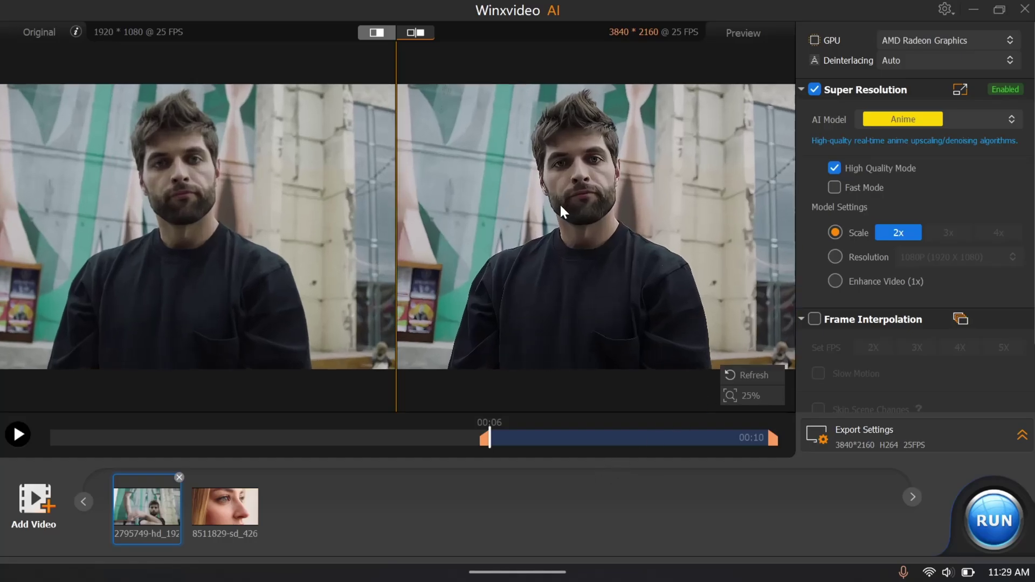
scroll(562, 201, "up", 1)
scroll(593, 191, "up", 1)
scroll(593, 192, "up", 1)
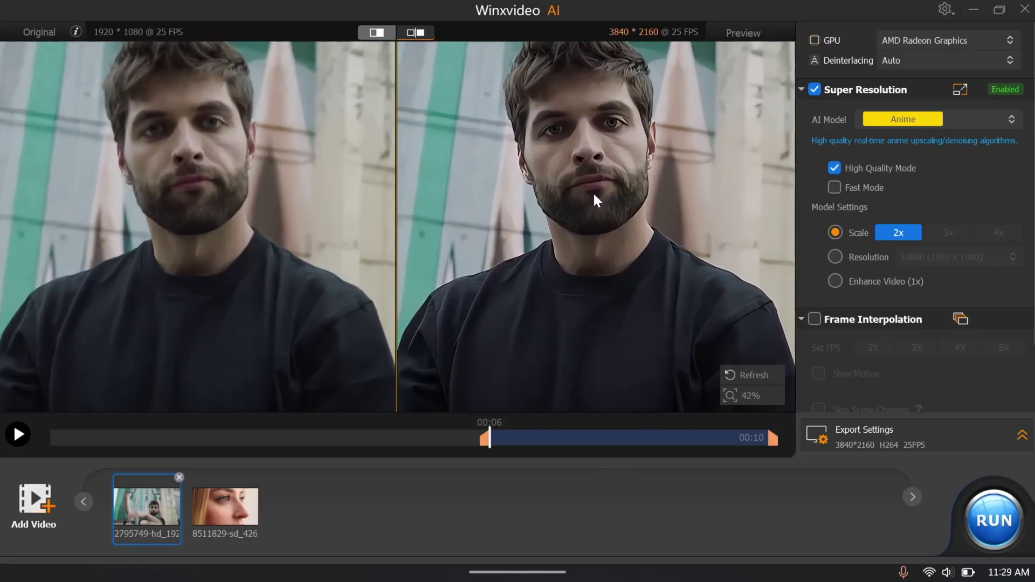
scroll(593, 192, "up", 1)
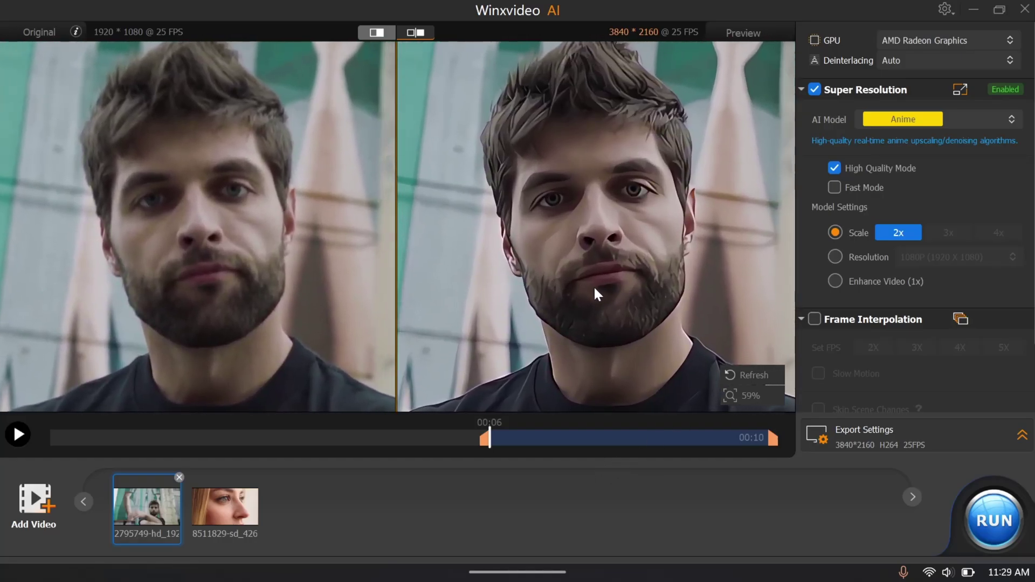
scroll(595, 285, "down", 1)
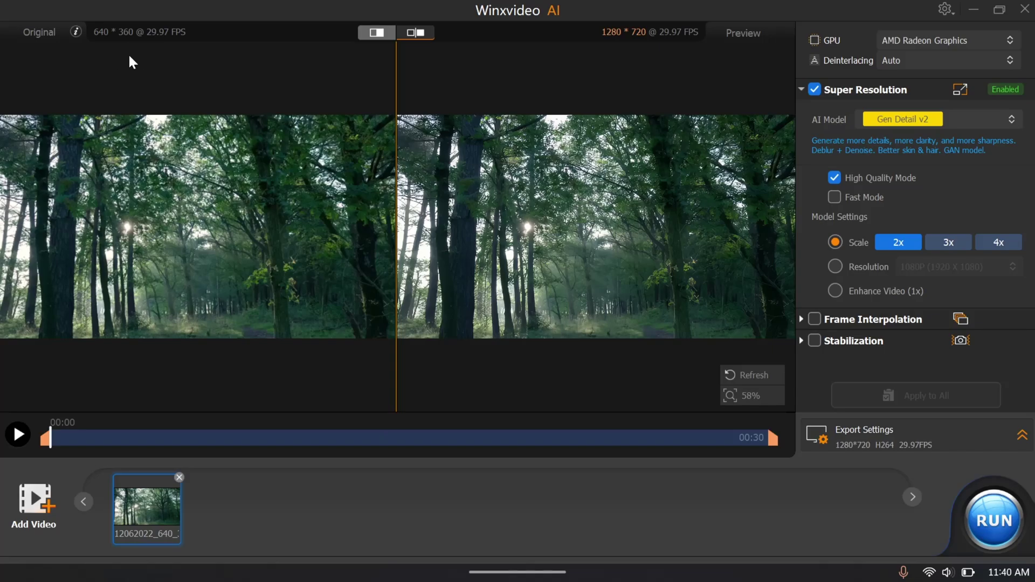
scroll(330, 247, "up", 3)
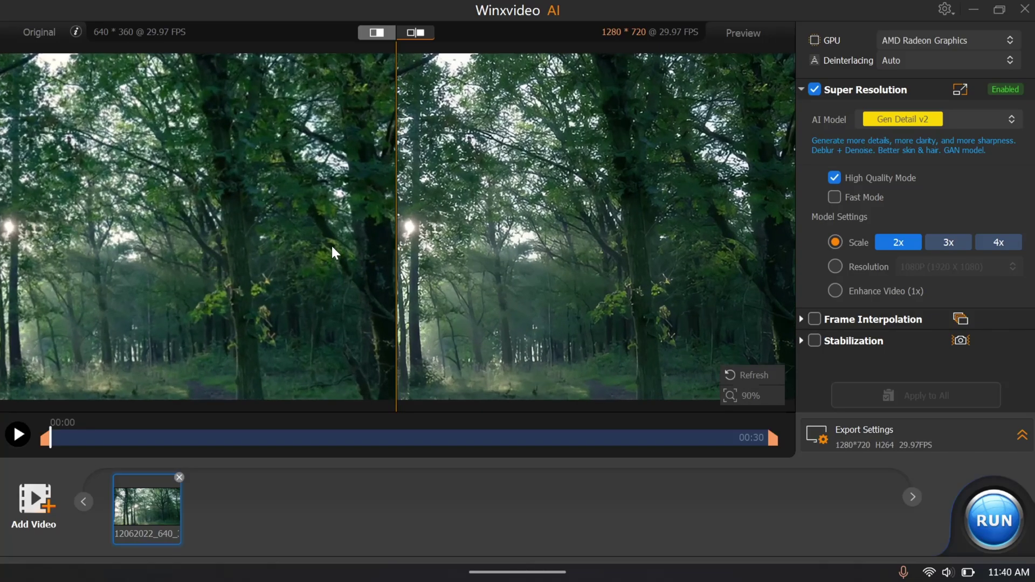
scroll(331, 244, "up", 3)
scroll(329, 225, "up", 4)
Pan the zoomed forest comparison across the foliage
mouse_move(189, 297)
left_mouse_down()
mouse_move(261, 185)
mouse_move(293, 253)
left_mouse_up()
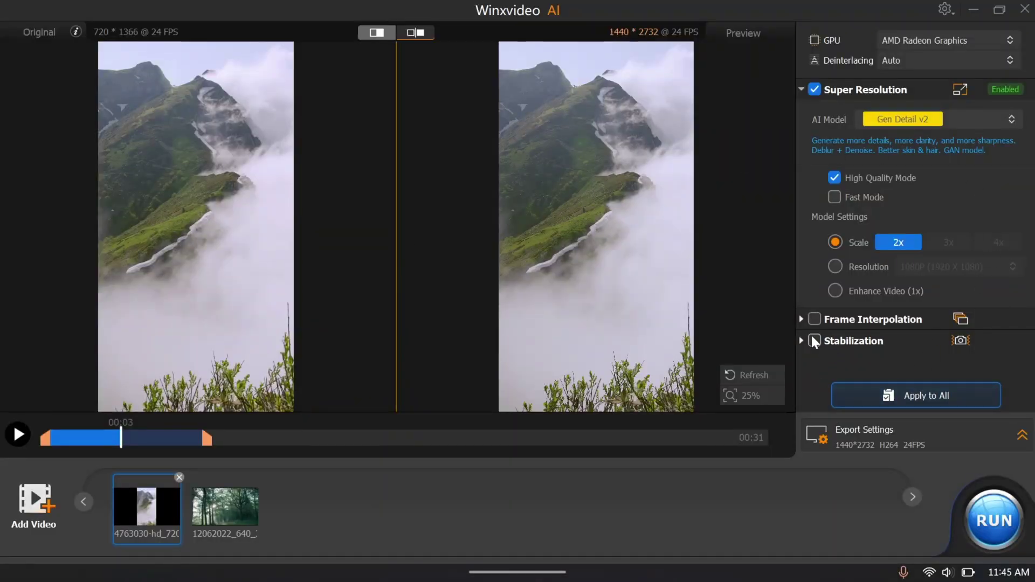
Turn on Stabilization for the misty mountain clip
left_click(813, 338)
scroll(852, 374, "down", 2)
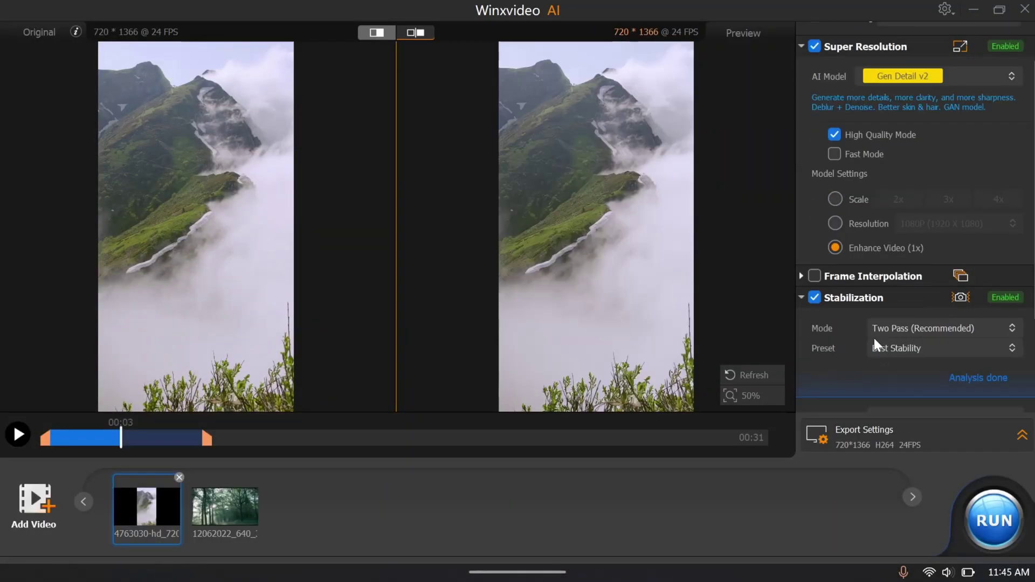
scroll(874, 338, "down", 1)
scroll(842, 300, "down", 1)
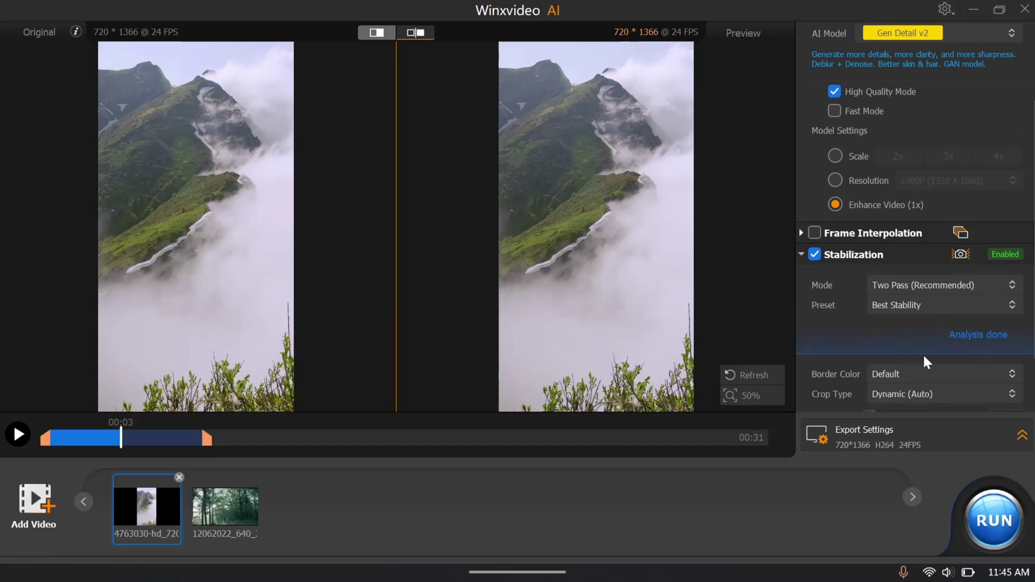
scroll(923, 353, "down", 1)
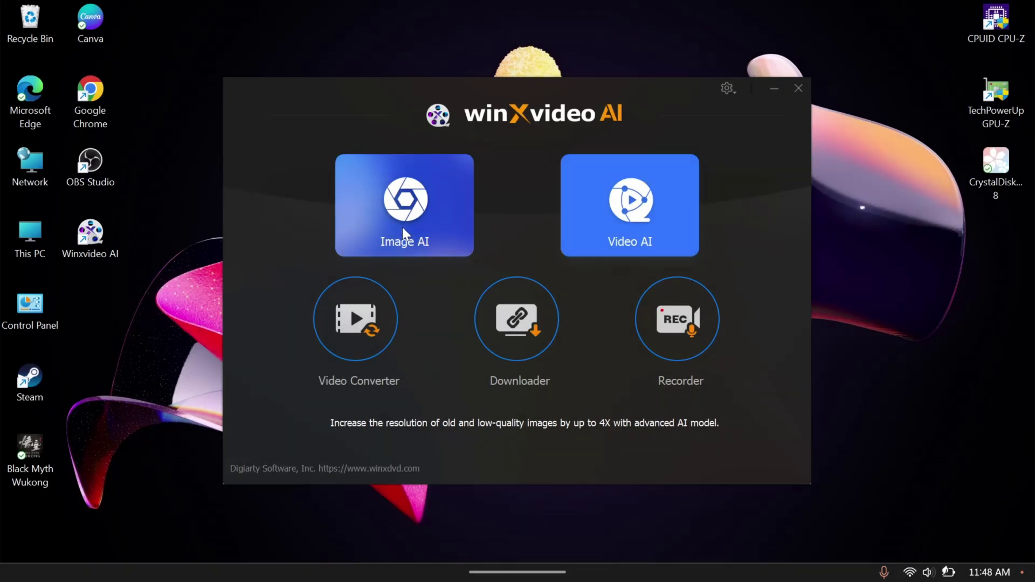
In Image AI, set the puppy photo's output resolution to 8K (8192 X 8192) and pan the preview
left_click(401, 228)
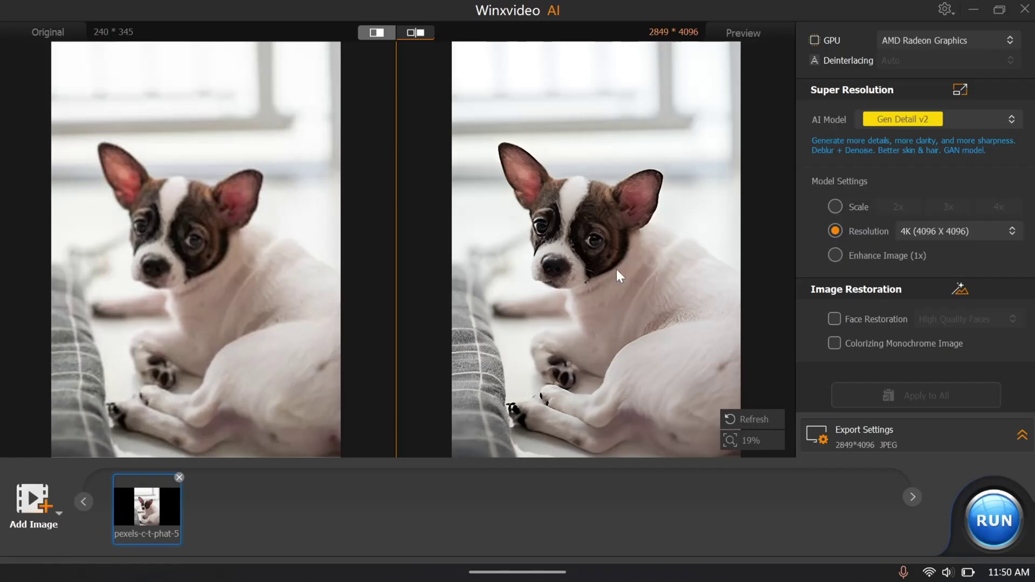
scroll(610, 243, "up", 2)
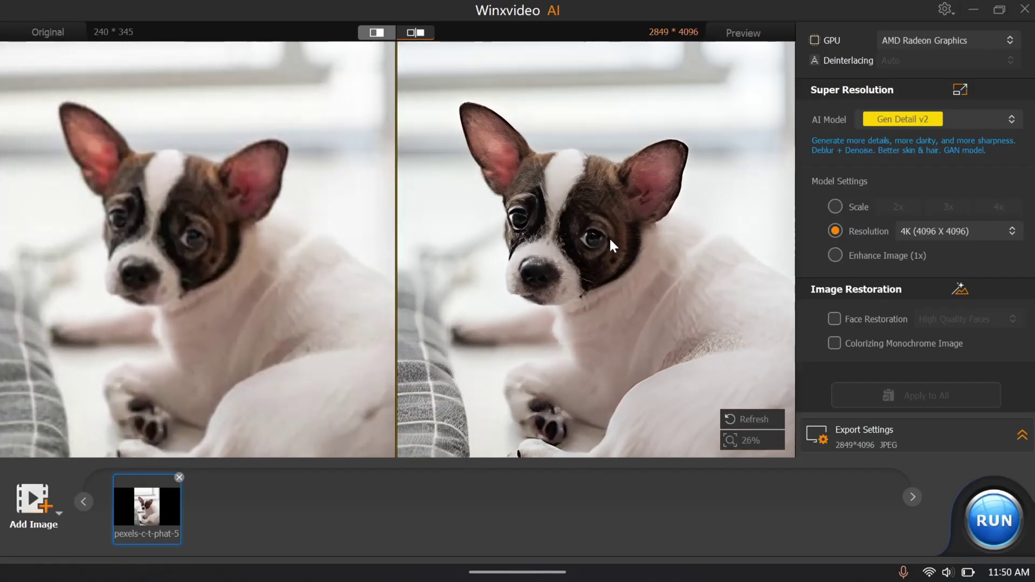
scroll(609, 237, "up", 2)
scroll(604, 228, "up", 2)
scroll(603, 226, "up", 1)
scroll(769, 292, "down", 3)
left_click(969, 230)
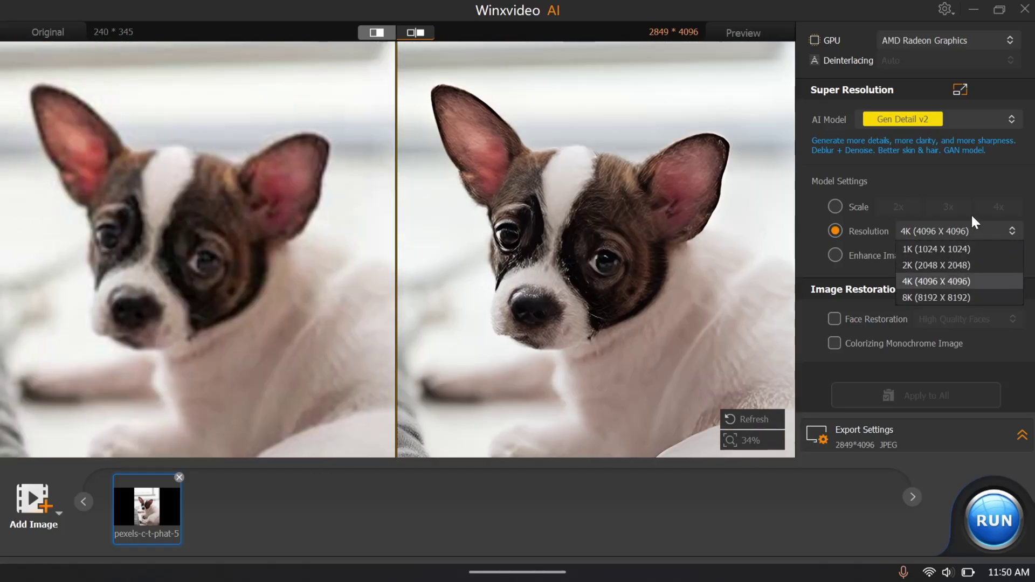
left_click(943, 297)
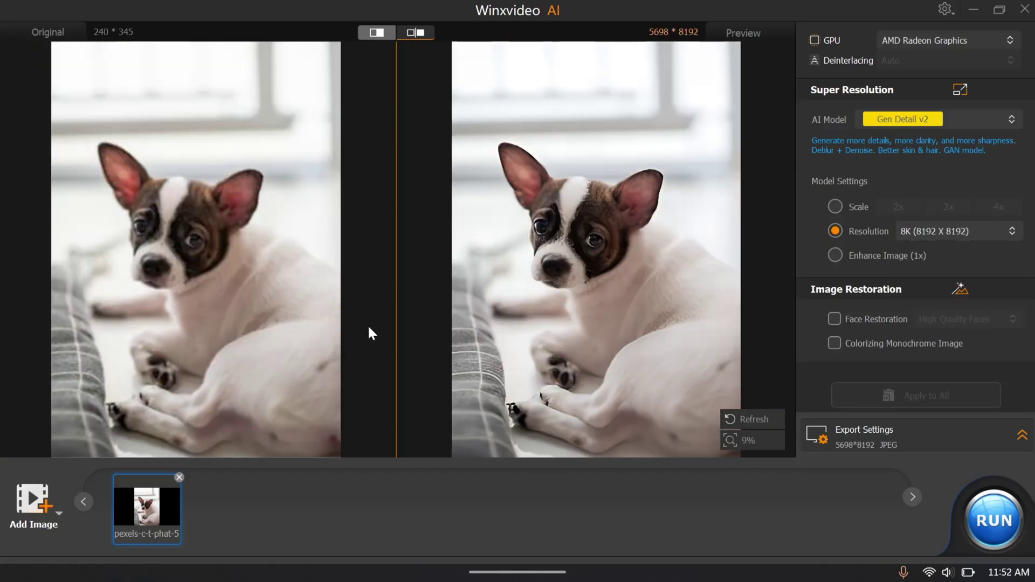
scroll(594, 266, "up", 1)
scroll(594, 267, "up", 1)
scroll(595, 267, "up", 1)
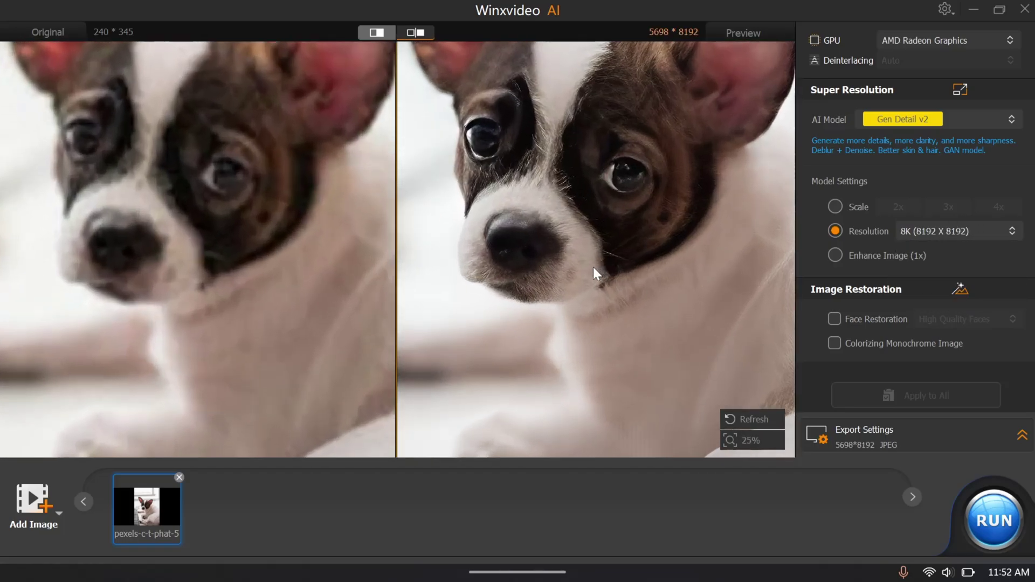
scroll(578, 265, "up", 1)
scroll(627, 397, "down", 2)
scroll(609, 328, "up", 2)
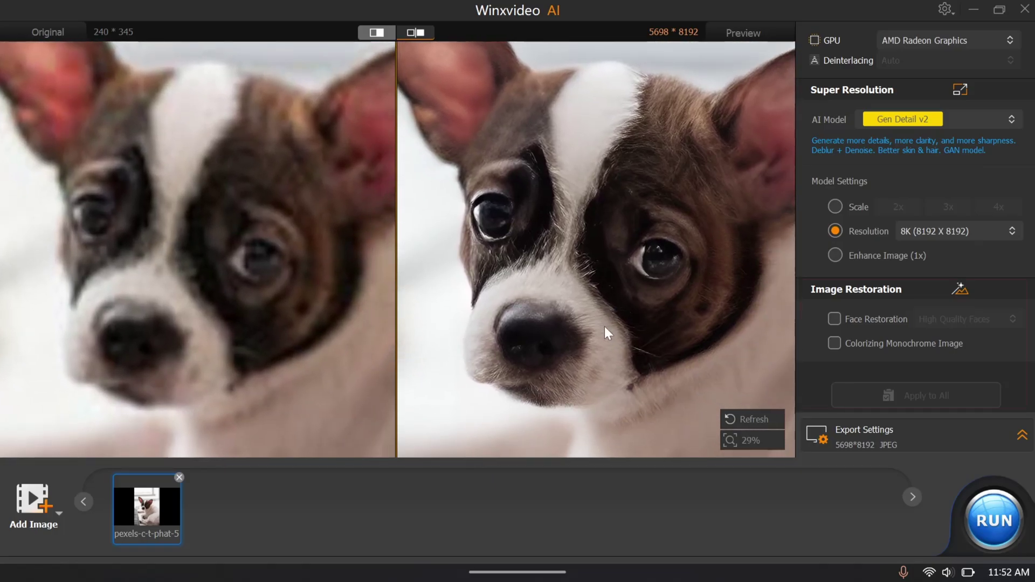
scroll(604, 326, "up", 1)
scroll(619, 324, "down", 1)
scroll(613, 325, "down", 1)
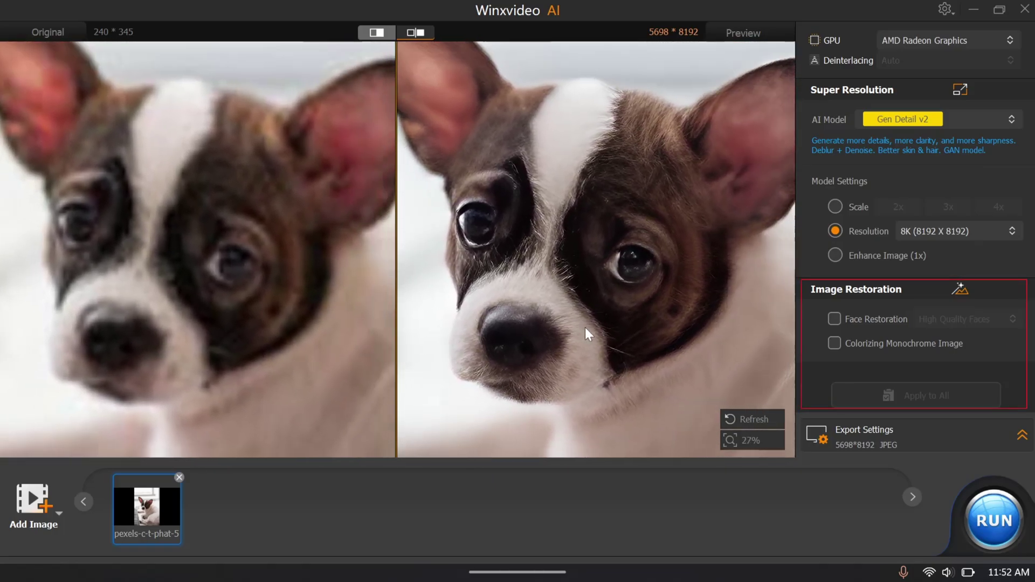
scroll(584, 328, "down", 1)
left_click_drag(588, 325, 574, 296)
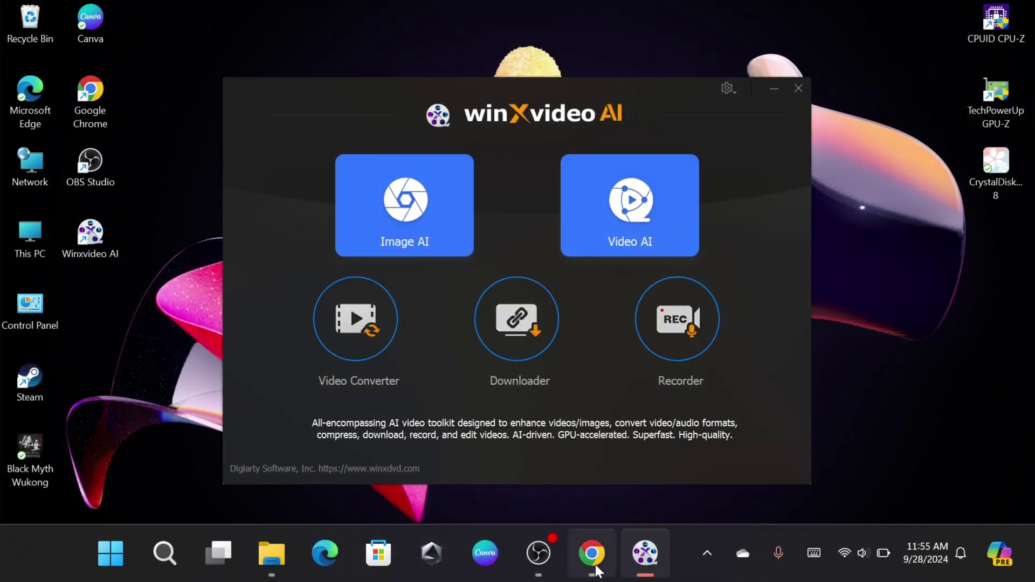
Switch to Chrome to show the winxdvd.com Winxvideo AI product page
left_click(593, 565)
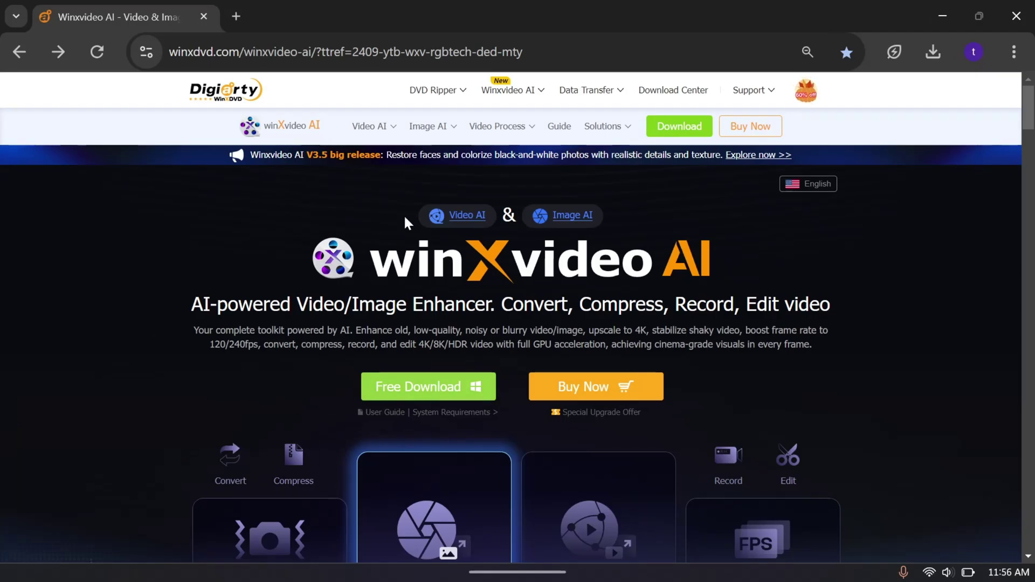
scroll(778, 426, "down", 1)
scroll(793, 421, "down", 1)
scroll(812, 415, "down", 2)
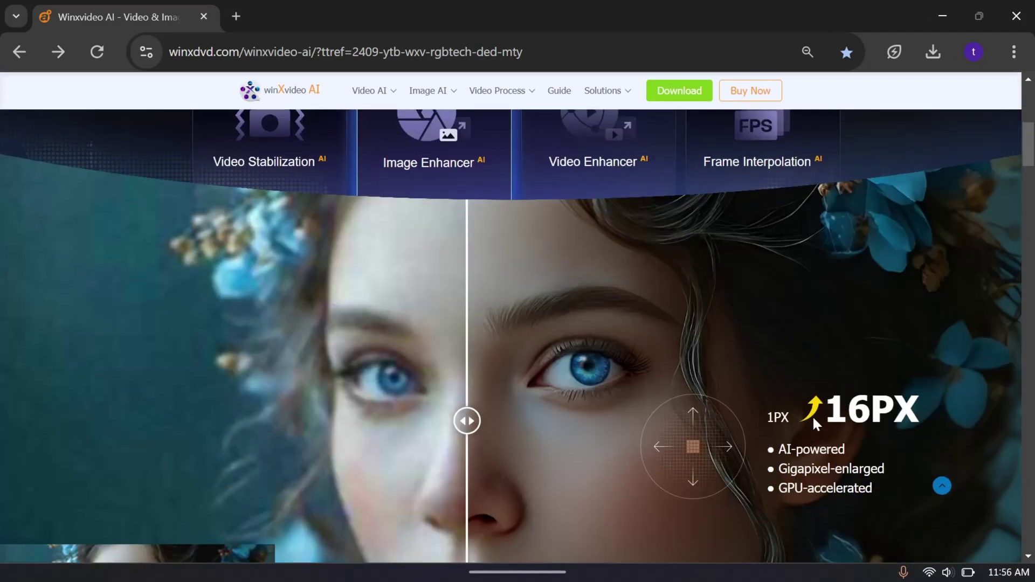
scroll(812, 416, "down", 2)
scroll(811, 417, "up", 2)
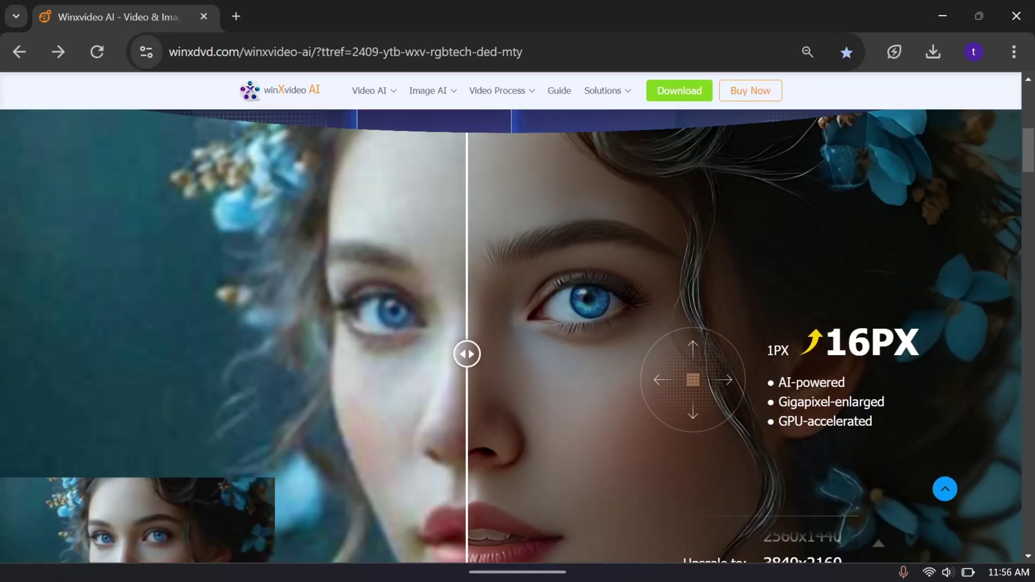
scroll(812, 417, "down", 1)
scroll(807, 409, "up", 4)
scroll(804, 409, "up", 3)
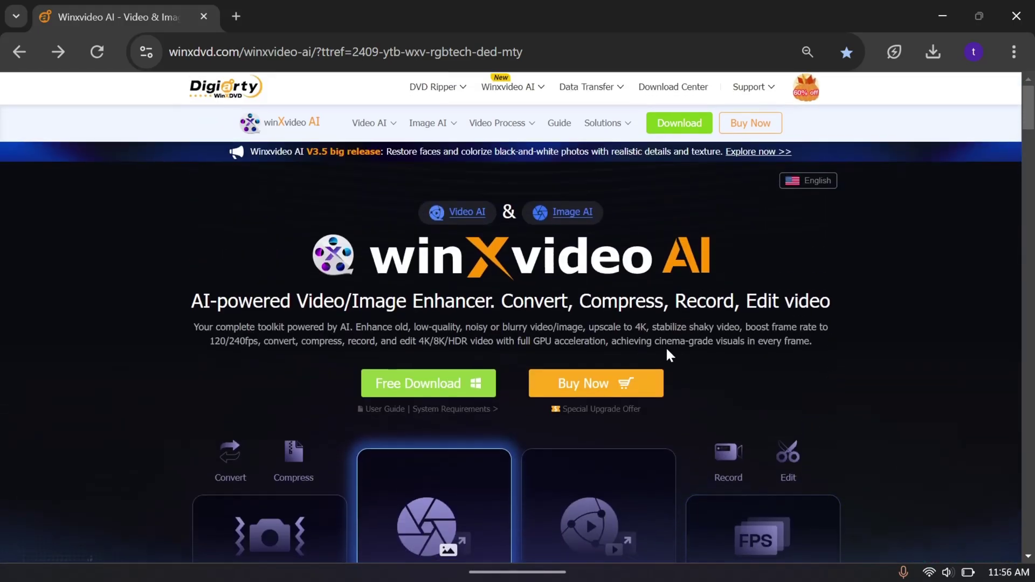
scroll(667, 355, "down", 1)
scroll(734, 316, "up", 1)
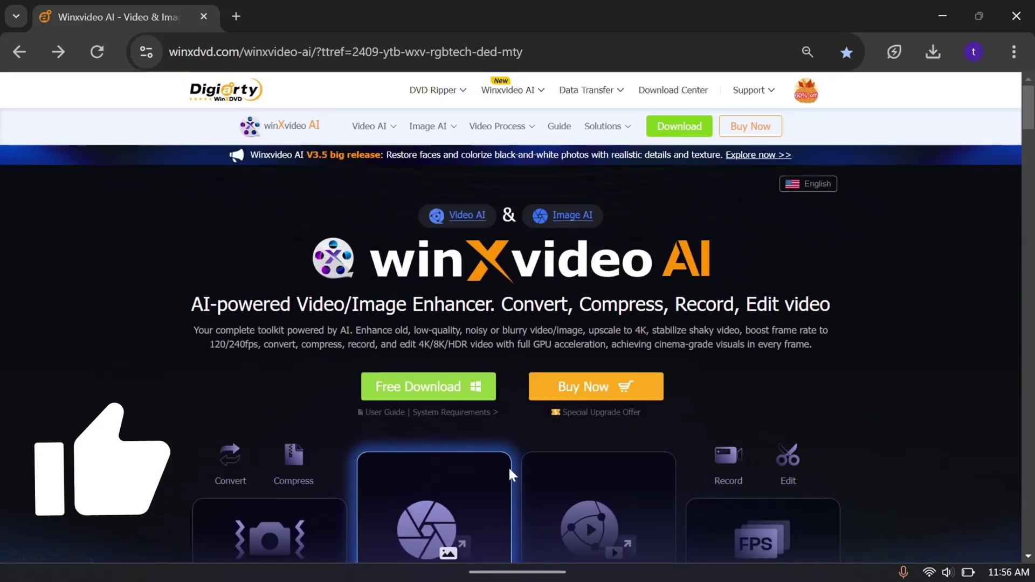